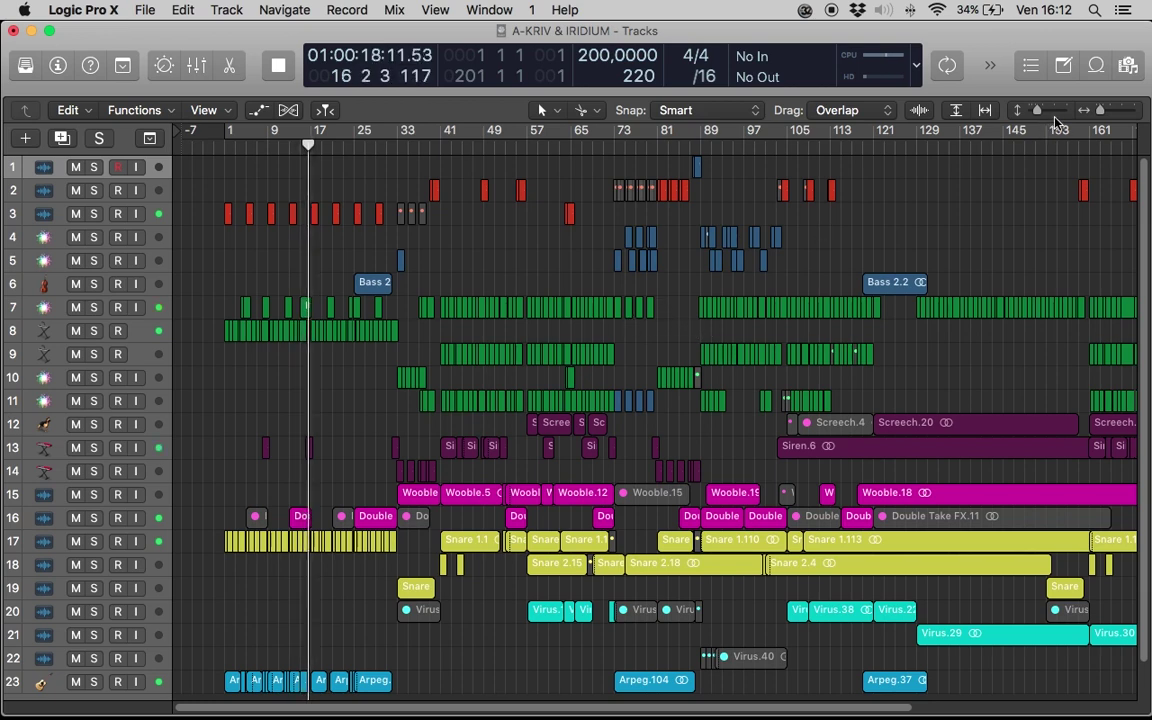
Step: Follow the arrangement during playback to about bar 55 at a closer horizontal zoom, and dismiss the System Overload alert
{"action": "left_click_drag", "start_coordinate": [1107, 111], "coordinate": [1121, 111]}
{"action": "scroll", "coordinate": [922, 250], "scroll_direction": "right", "scroll_amount": 2}
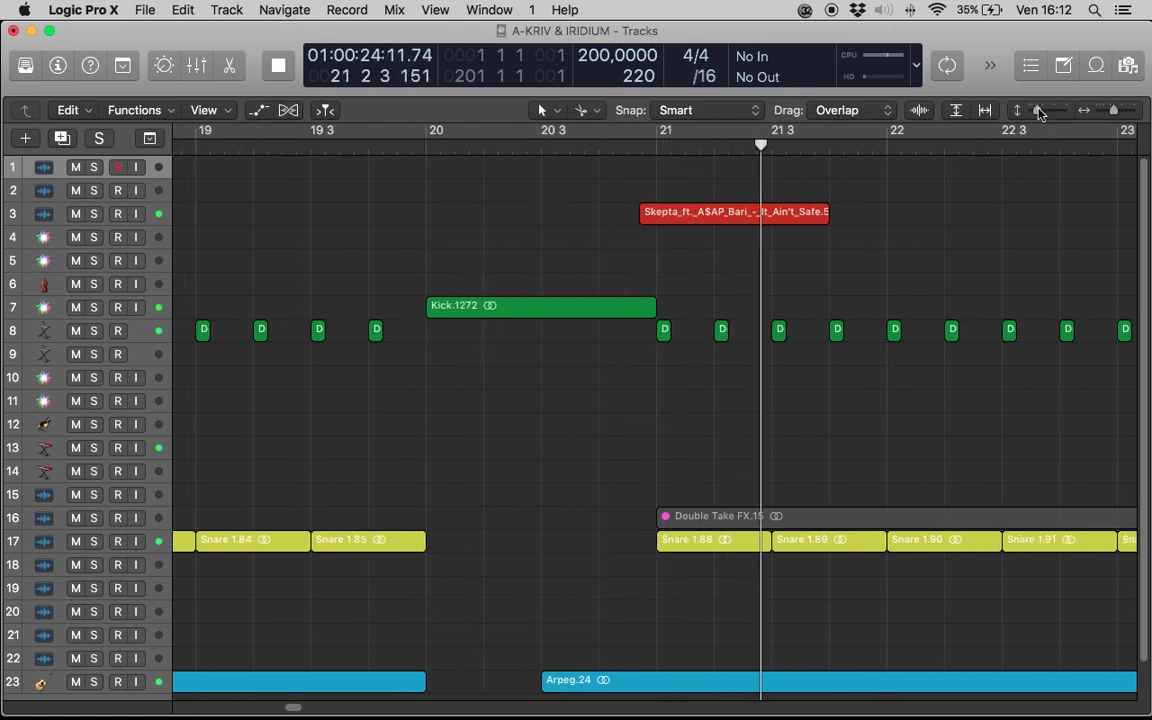
{"action": "left_click_drag", "start_coordinate": [1111, 109], "coordinate": [1098, 118]}
{"action": "key", "text": "space"}
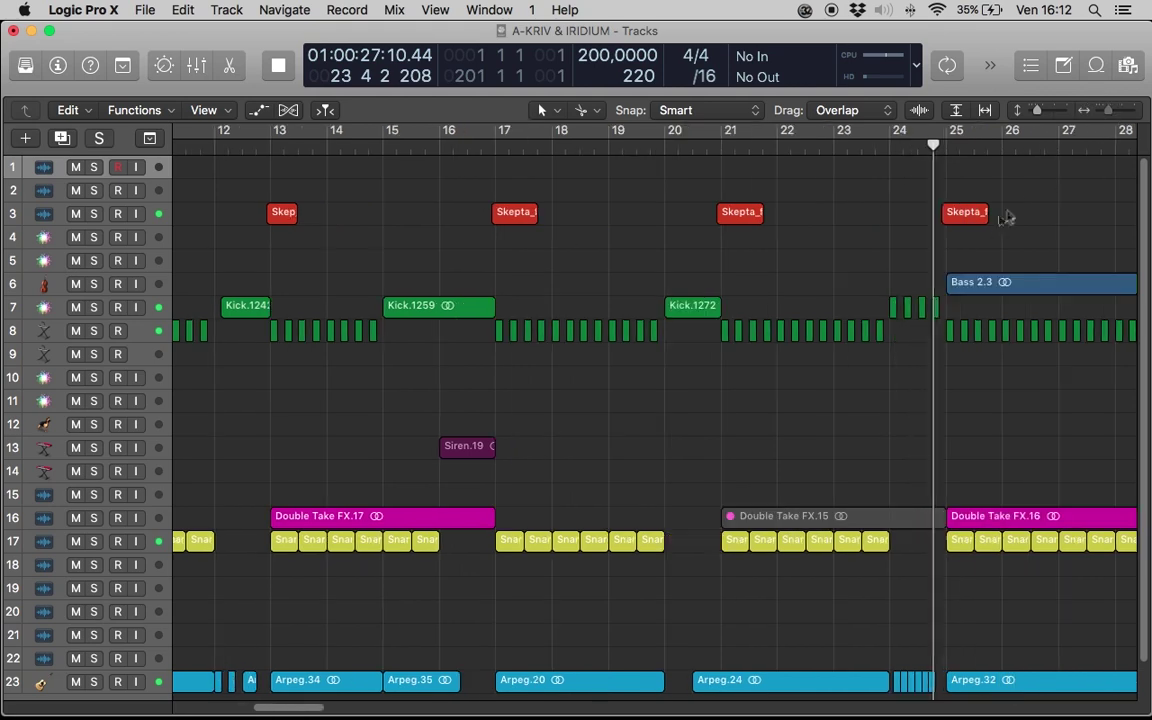
{"action": "key", "text": "super+Left"}
{"action": "scroll", "coordinate": [888, 293], "scroll_direction": "right", "scroll_amount": 10}
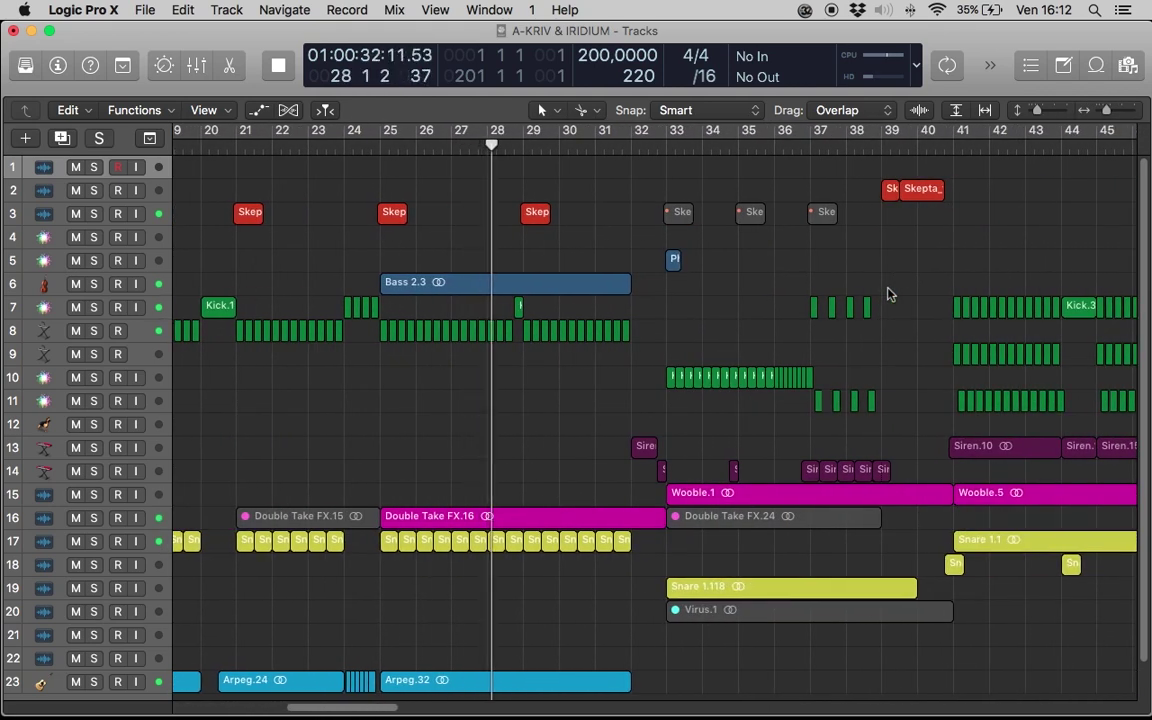
{"action": "scroll", "coordinate": [888, 293], "scroll_direction": "right", "scroll_amount": 3}
{"action": "scroll", "coordinate": [888, 293], "scroll_direction": "right", "scroll_amount": 7}
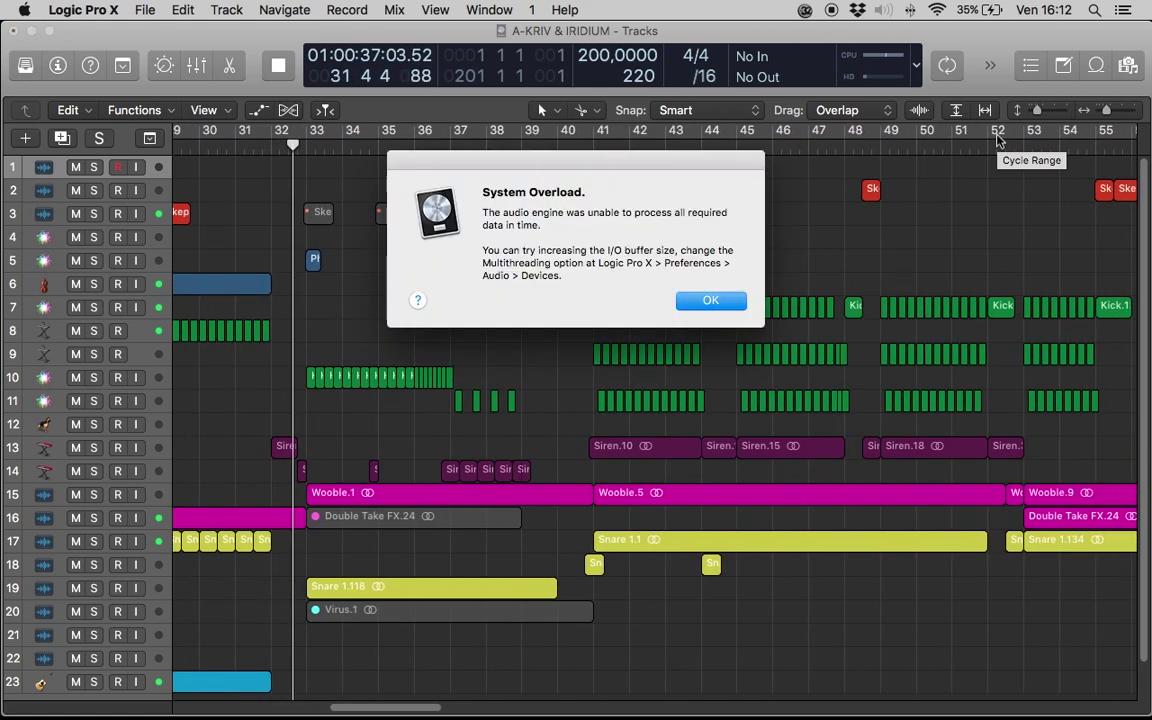
{"action": "key", "text": "Return"}
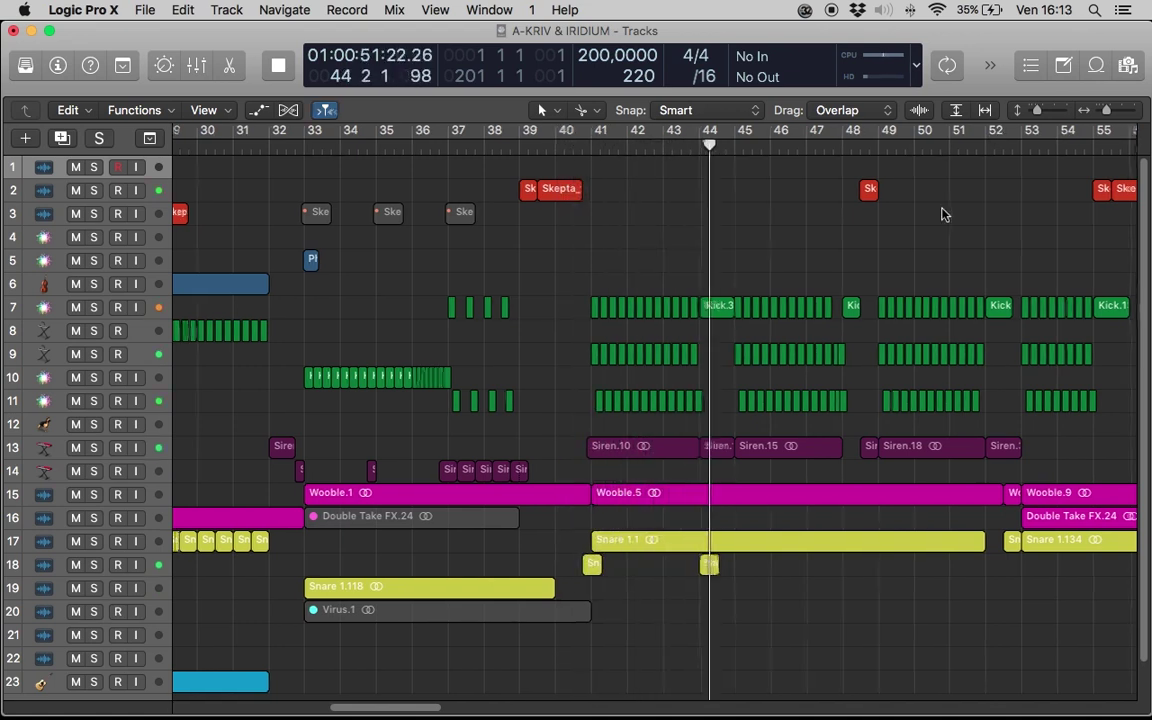
Step: Enlarge the track rows vertically to show track names and waveforms, and turn on waveform zoom
{"action": "scroll", "coordinate": [943, 214], "scroll_direction": "right", "scroll_amount": 3}
{"action": "scroll", "coordinate": [943, 214], "scroll_direction": "right", "scroll_amount": 3}
{"action": "scroll", "coordinate": [943, 214], "scroll_direction": "right", "scroll_amount": 5}
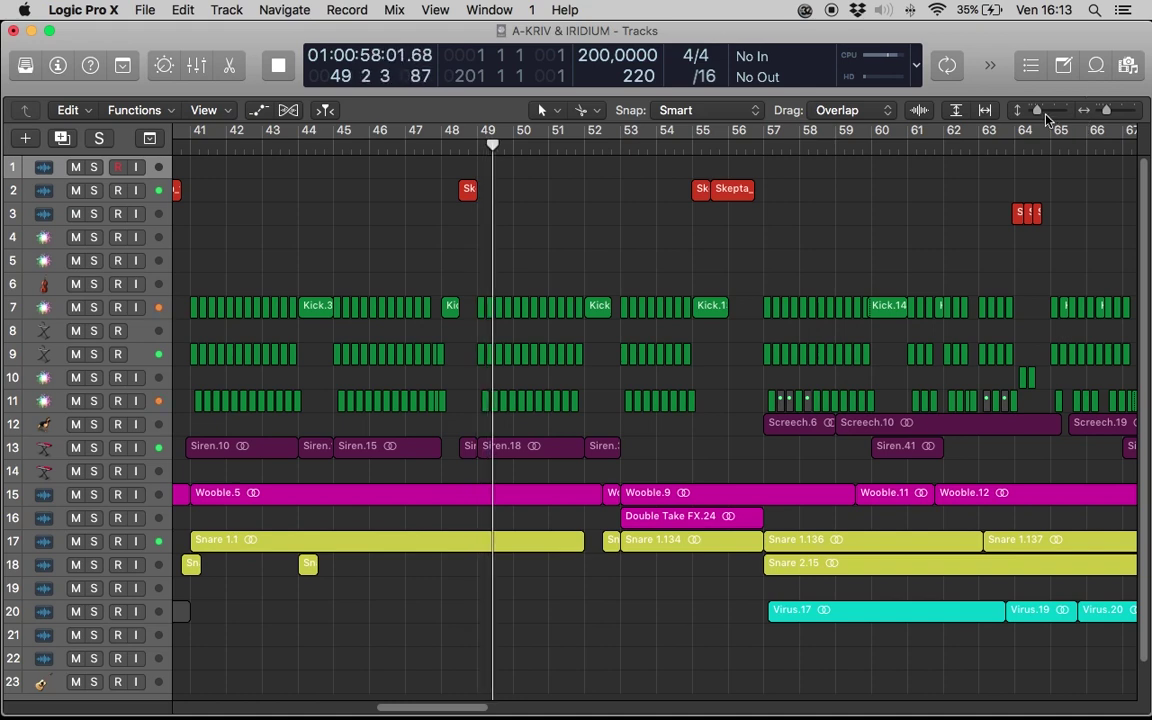
{"action": "left_click_drag", "start_coordinate": [1037, 110], "coordinate": [1046, 110]}
{"action": "left_click", "coordinate": [922, 110]}
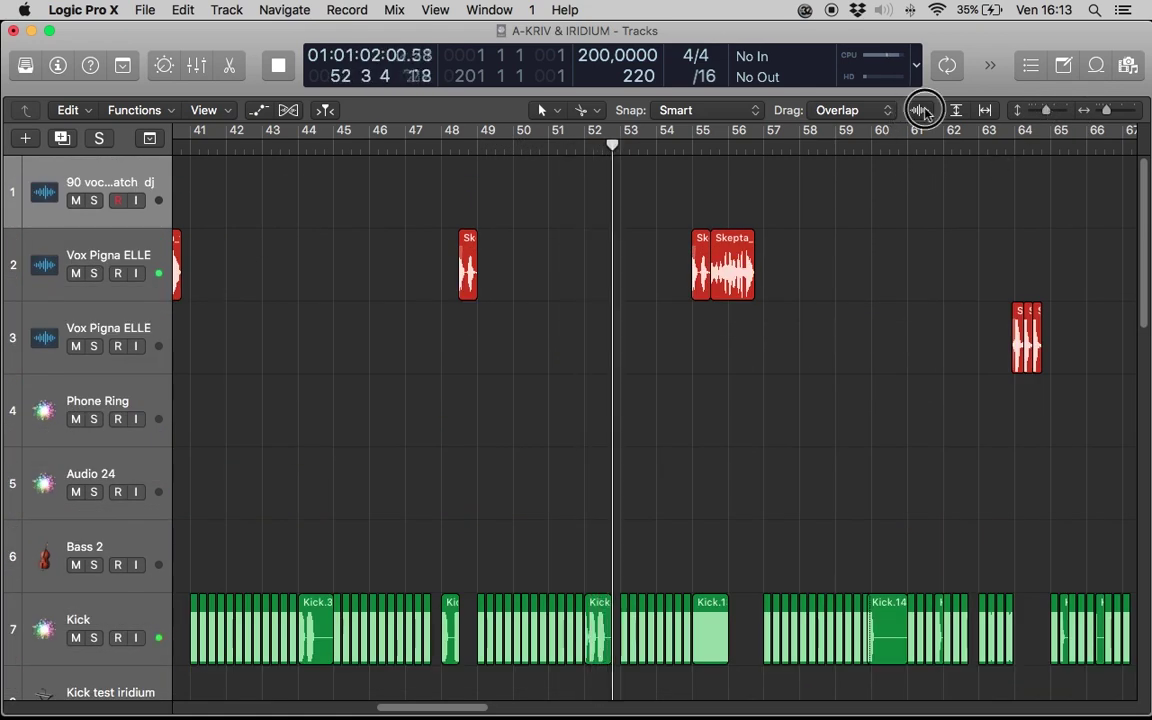
Step: Examine the enlarged waveforms on the kick, screech, siren, Wooble, snare and Virus tracks between bars 41 and 83
{"action": "scroll", "coordinate": [854, 394], "scroll_direction": "down", "scroll_amount": 10}
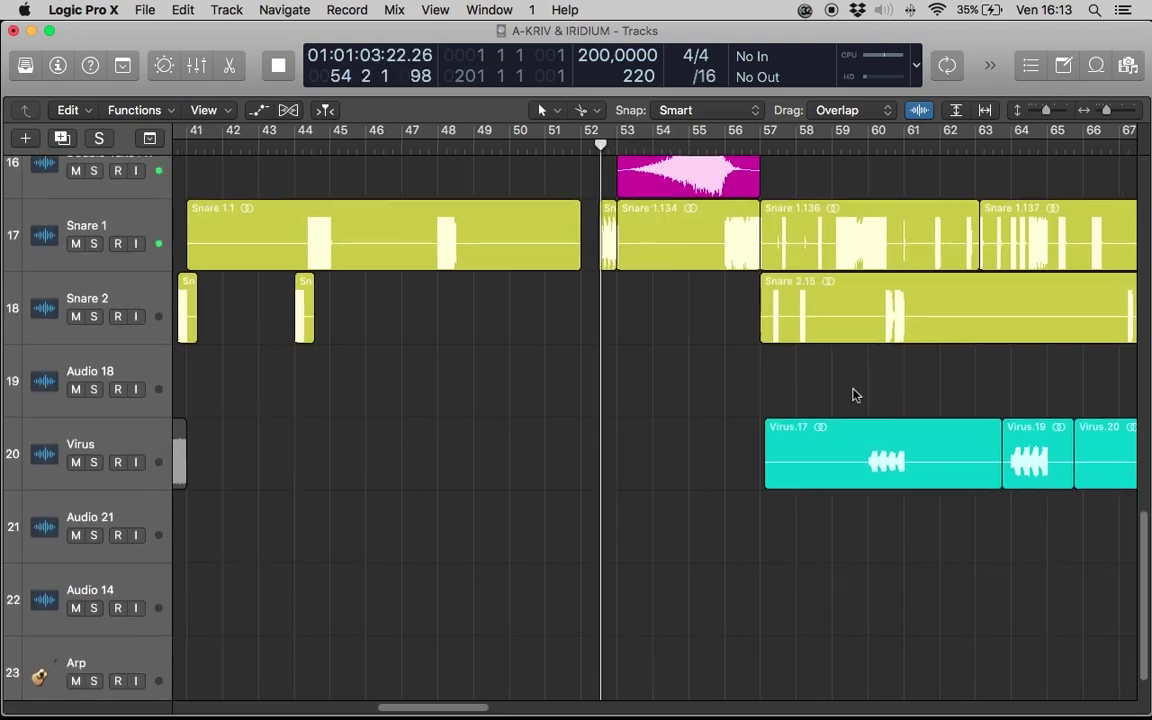
{"action": "scroll", "coordinate": [854, 394], "scroll_direction": "right", "scroll_amount": 8}
{"action": "scroll", "coordinate": [854, 394], "scroll_direction": "up", "scroll_amount": 5}
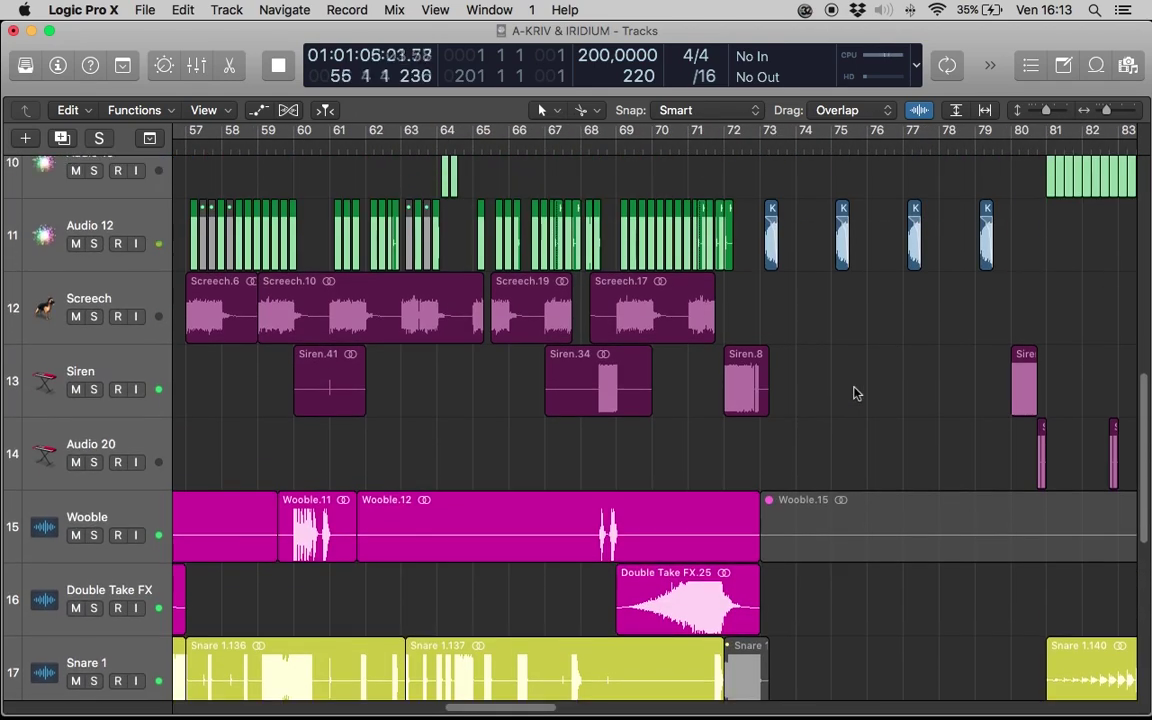
{"action": "scroll", "coordinate": [854, 394], "scroll_direction": "up", "scroll_amount": 5}
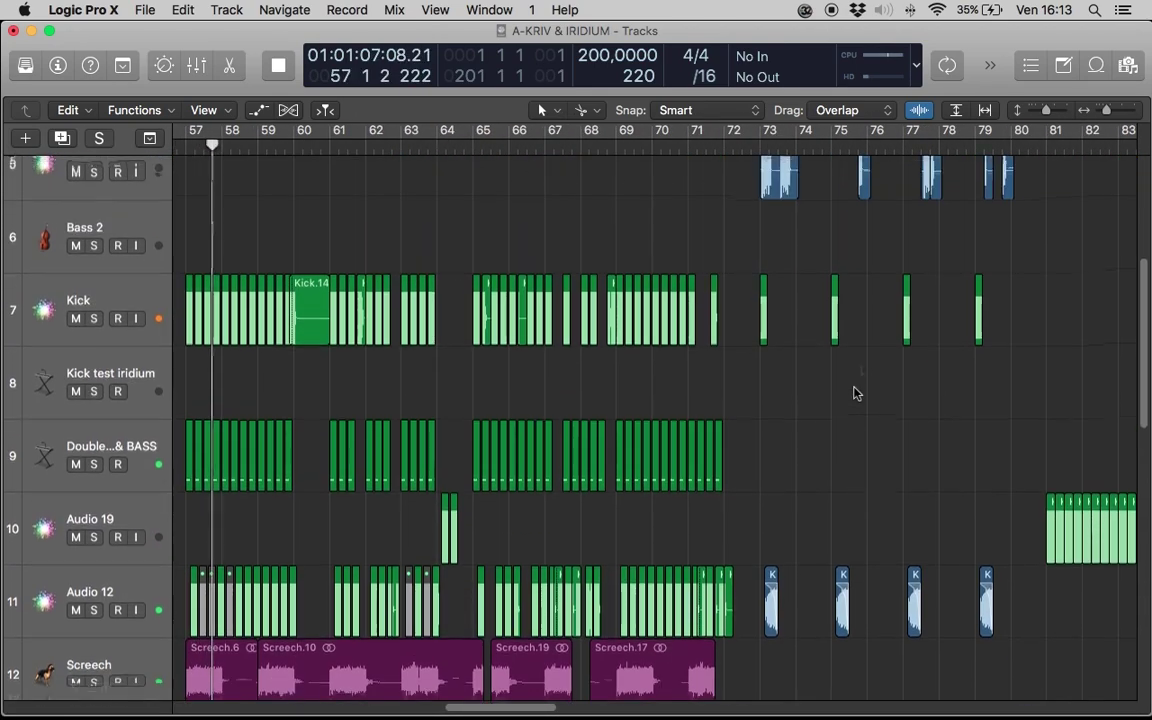
{"action": "scroll", "coordinate": [854, 394], "scroll_direction": "up", "scroll_amount": 1}
{"action": "scroll", "coordinate": [854, 394], "scroll_direction": "left", "scroll_amount": 3}
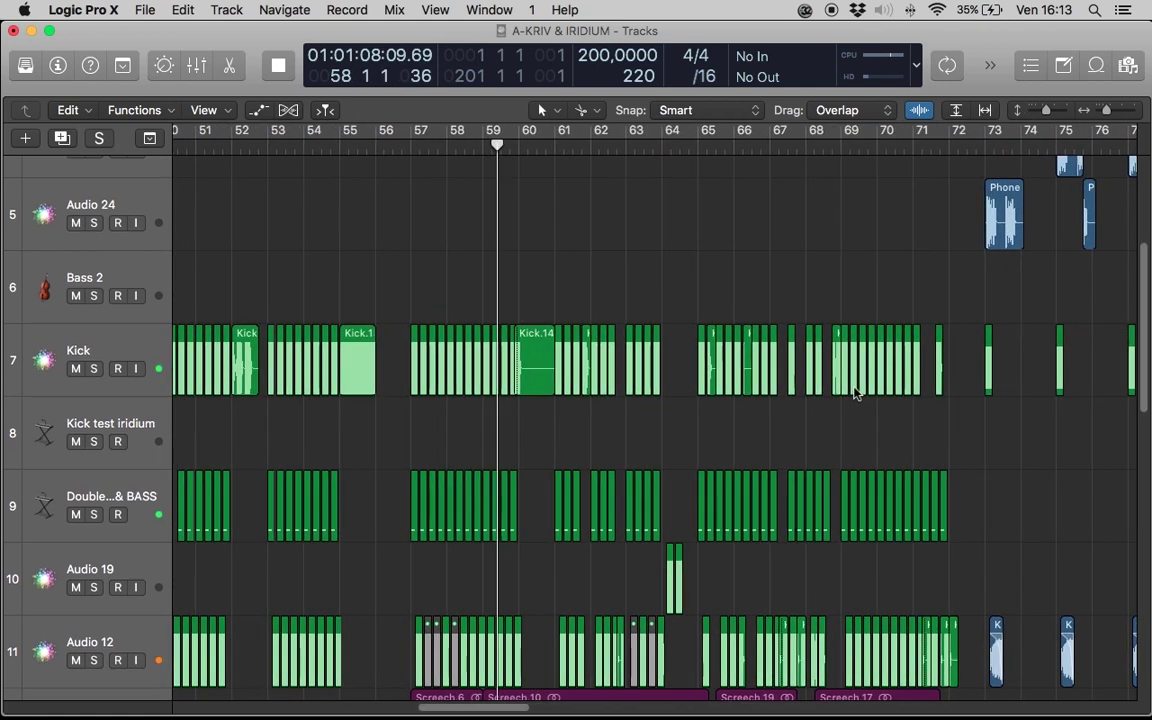
{"action": "scroll", "coordinate": [854, 394], "scroll_direction": "right", "scroll_amount": 1}
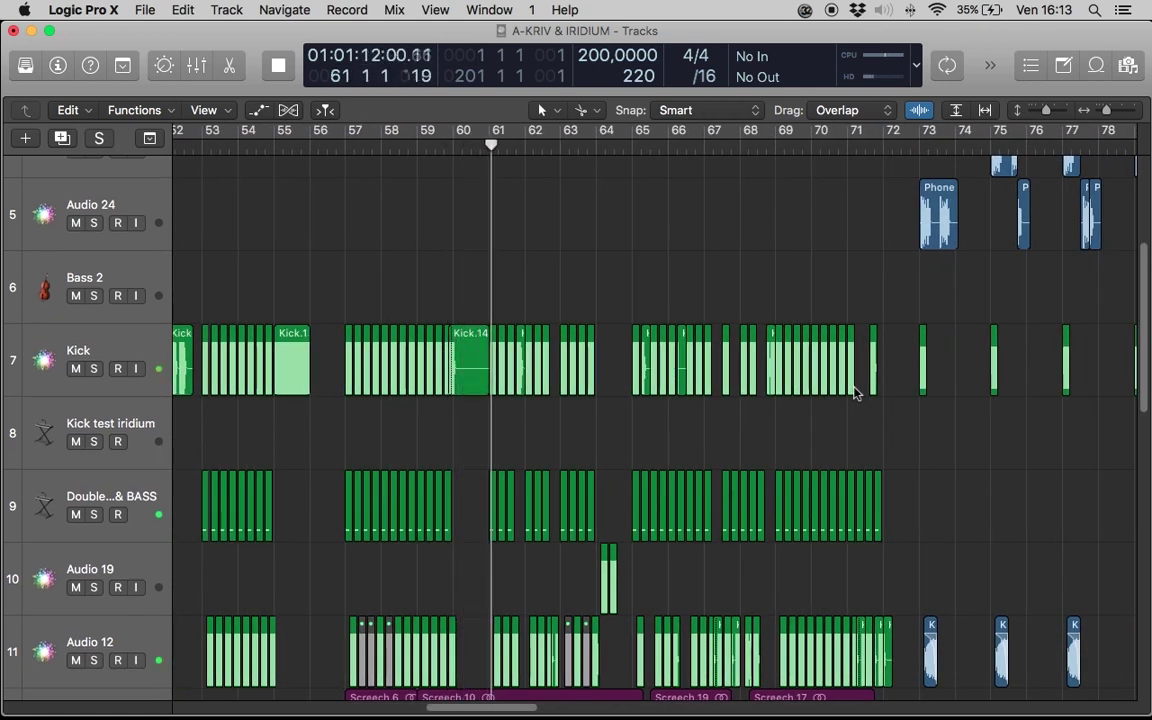
Step: Show the mixer and inspect the Maag EQ4 settings on the vocal channel, closing the plug-in window when done
{"action": "key", "text": "x"}
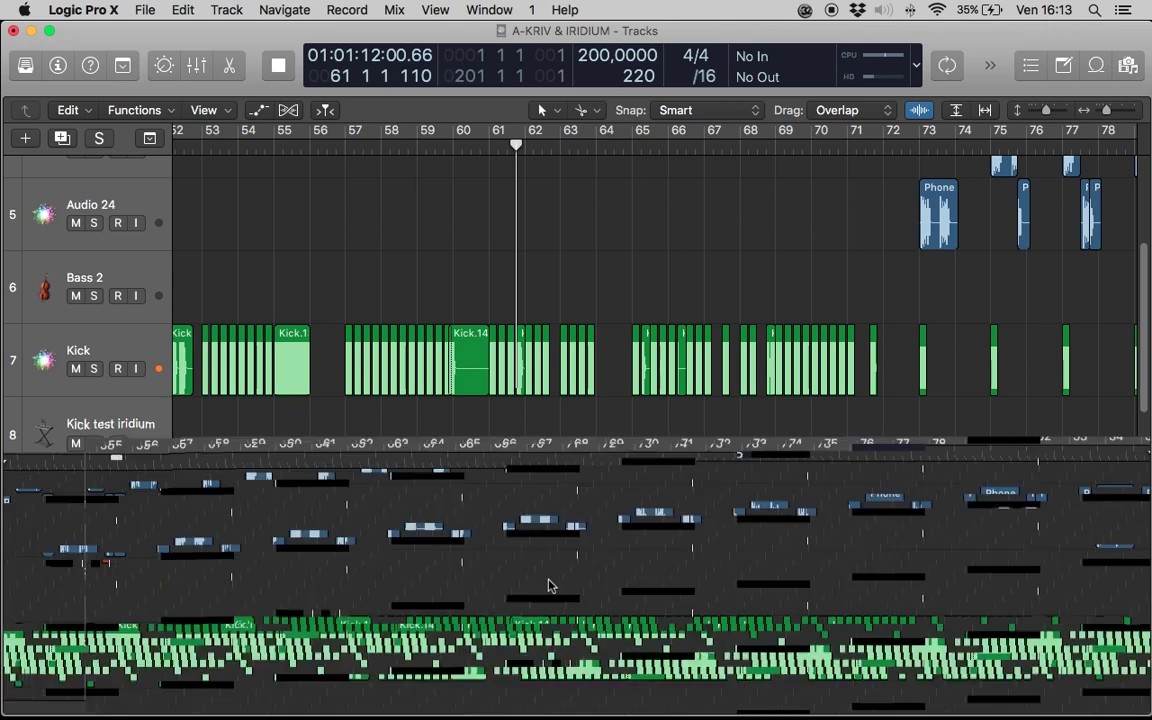
{"action": "scroll", "coordinate": [475, 533], "scroll_direction": "left", "scroll_amount": 5}
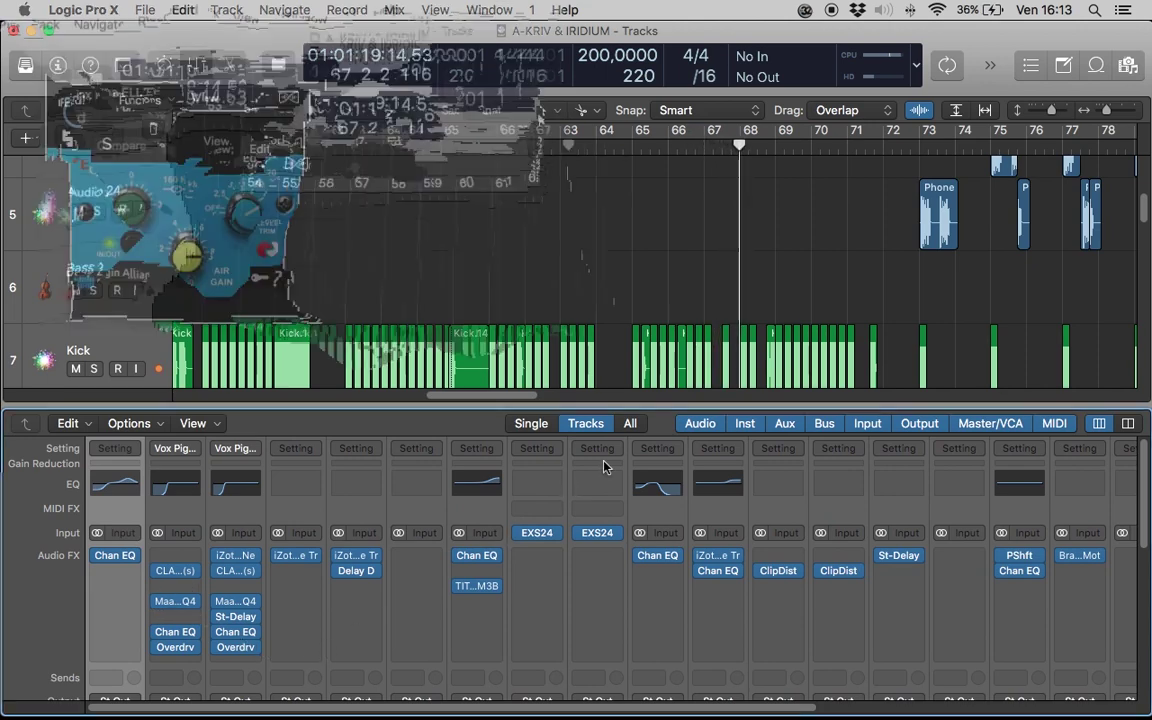
{"action": "left_click_drag", "start_coordinate": [367, 126], "coordinate": [779, 303]}
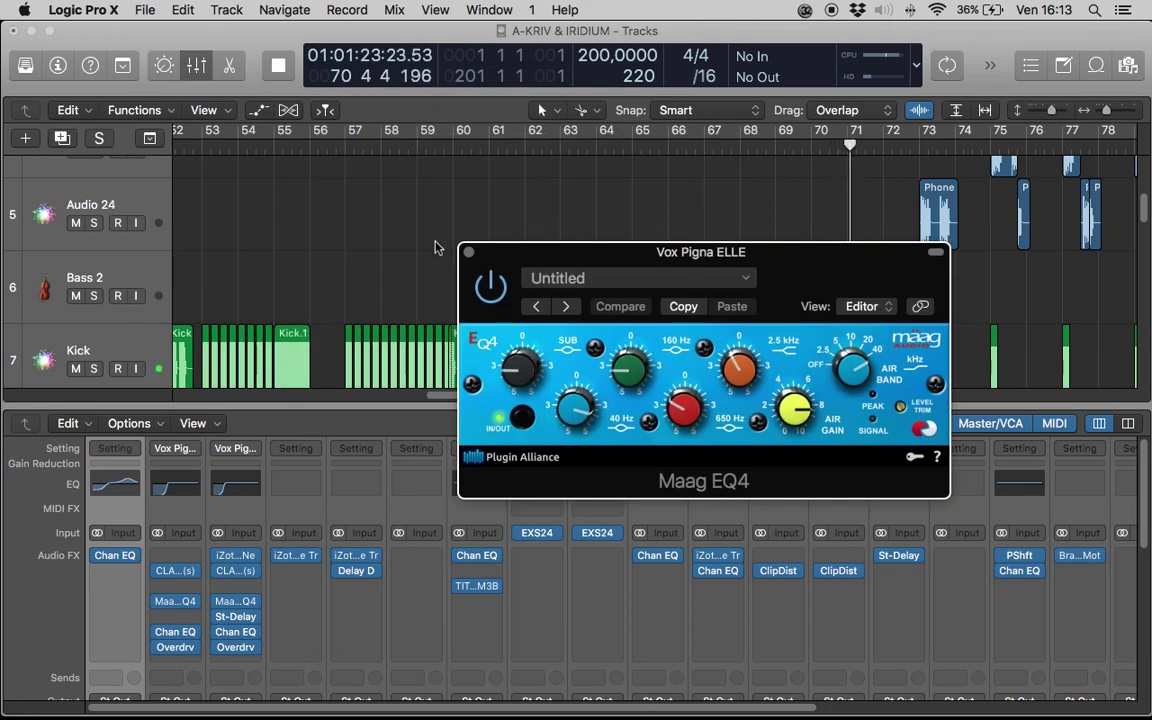
{"action": "key", "text": "super+w"}
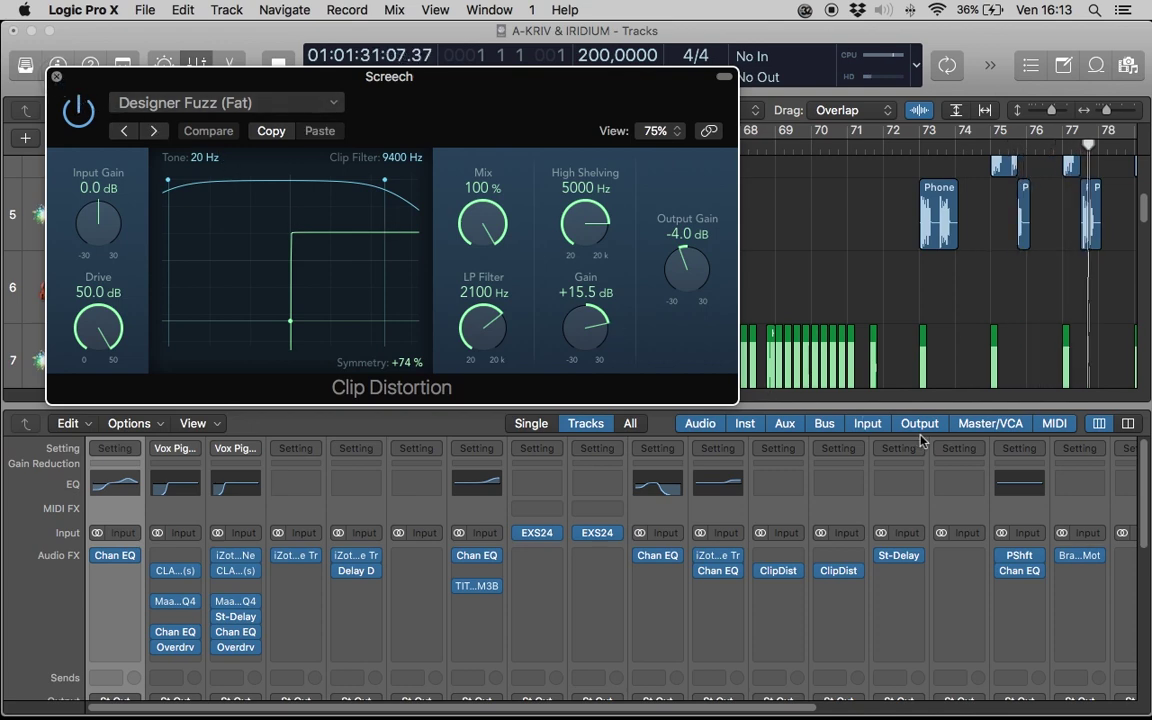
Step: Inspect Clip Distortion on Screech, Overdrive on Virus and Brauer Motion on Snare 1, closing each plug-in window
{"action": "key", "text": "super+w"}
{"action": "scroll", "coordinate": [893, 528], "scroll_direction": "right", "scroll_amount": 5}
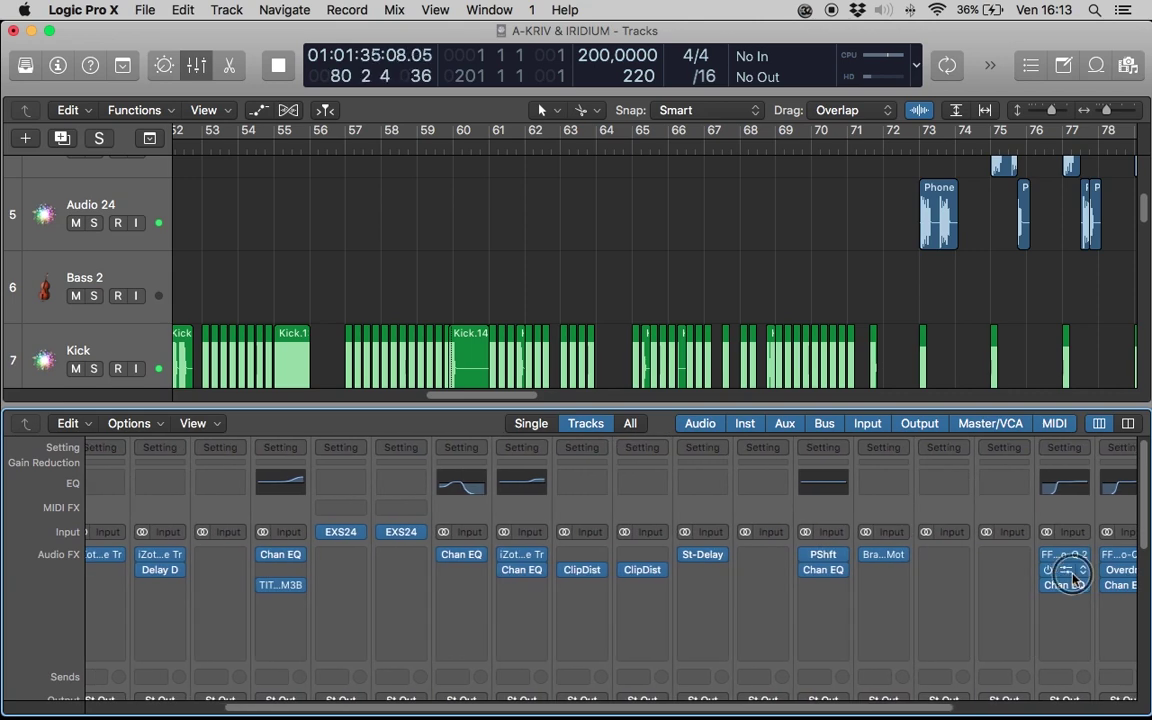
{"action": "left_click", "coordinate": [1068, 571]}
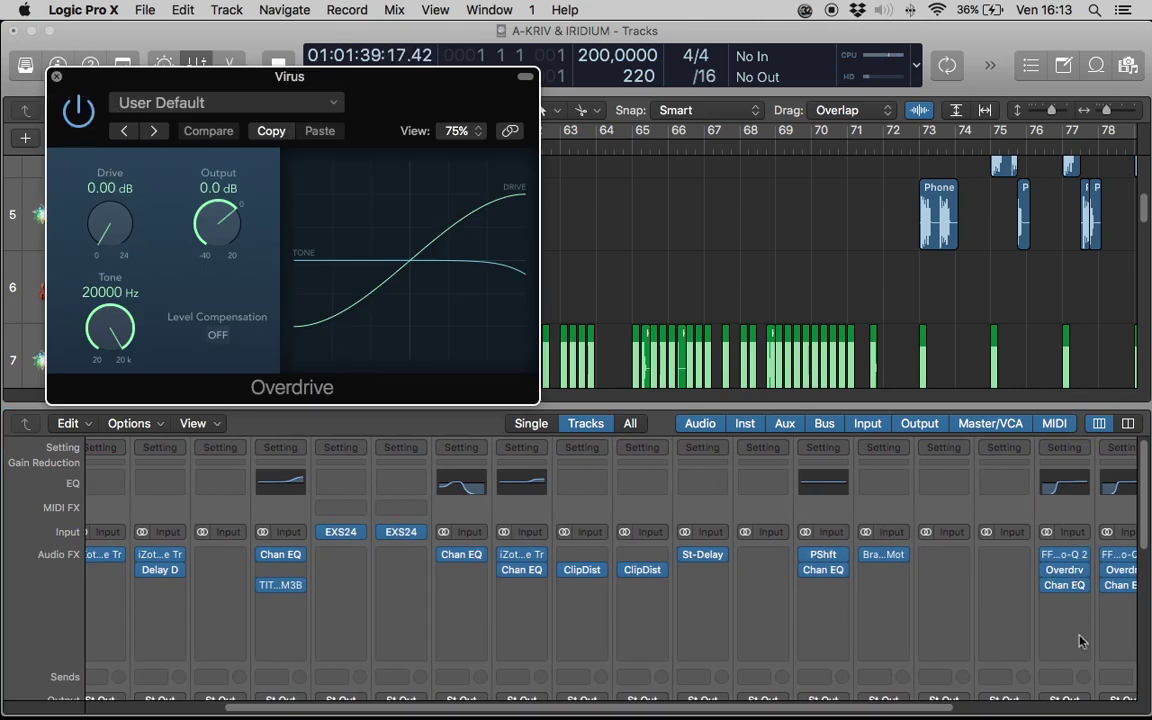
{"action": "key", "text": "super+w"}
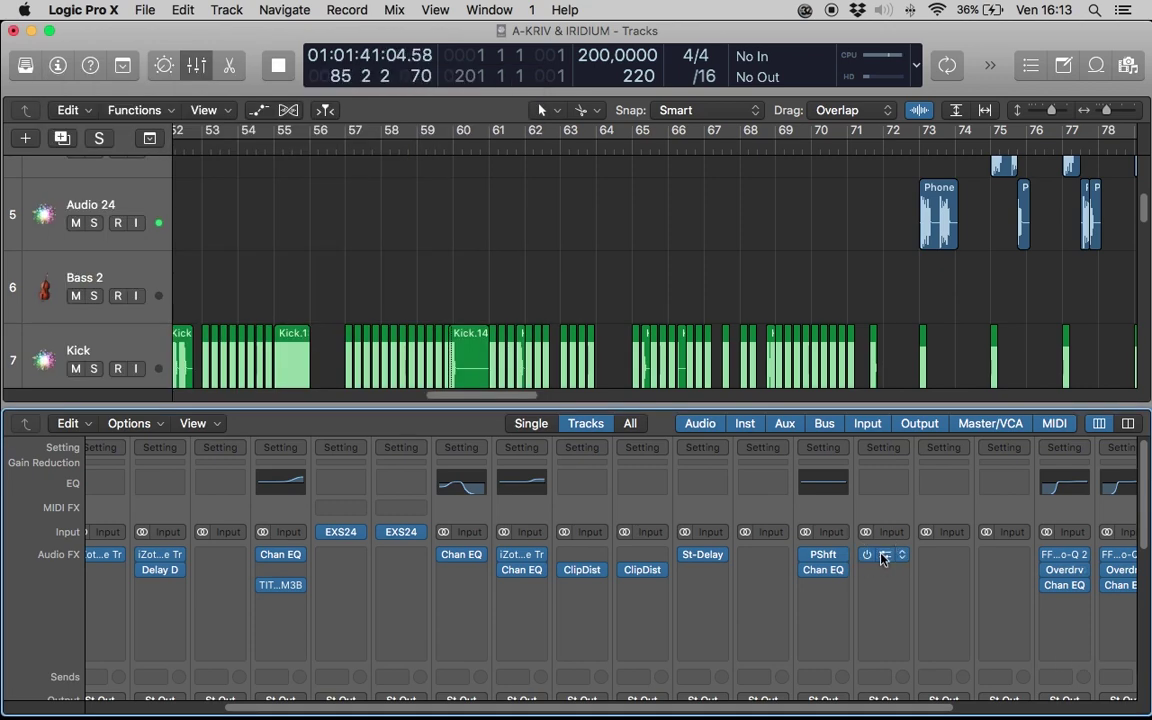
{"action": "left_click", "coordinate": [884, 559]}
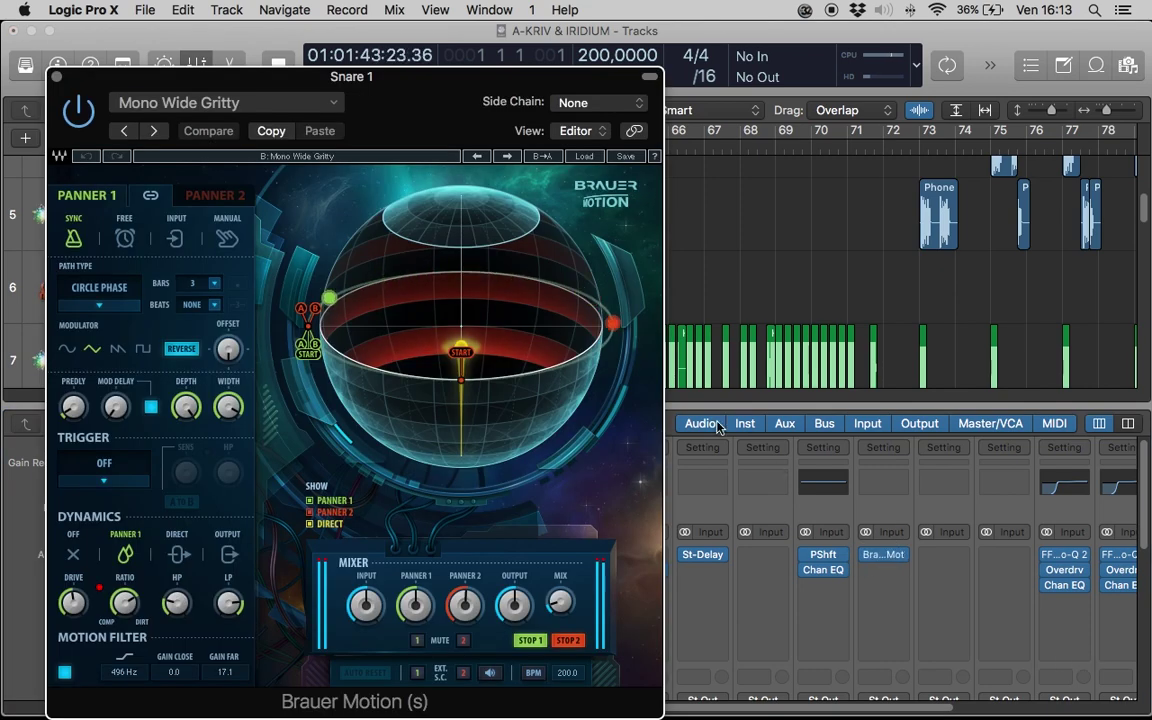
{"action": "key", "text": "super+w"}
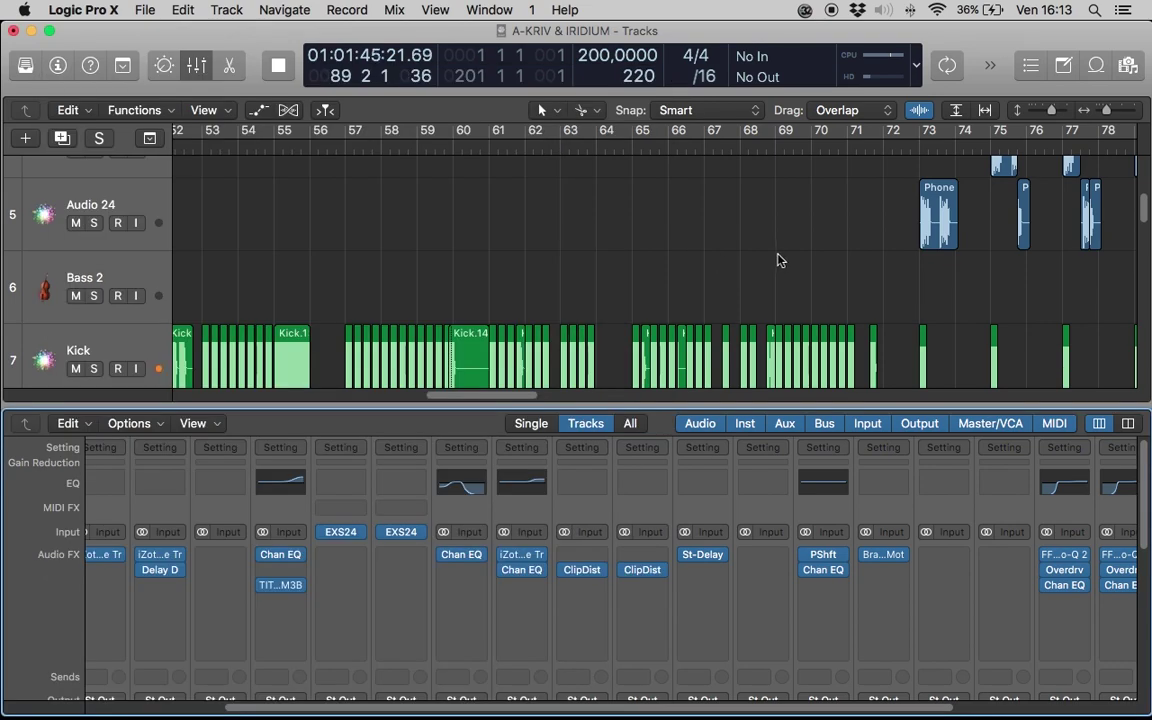
Step: Hide the mixer and examine the vocal, Phone Ring, kick, siren, Wooble and snare regions from bar 85 to about bar 122
{"action": "scroll", "coordinate": [776, 257], "scroll_direction": "right", "scroll_amount": 10}
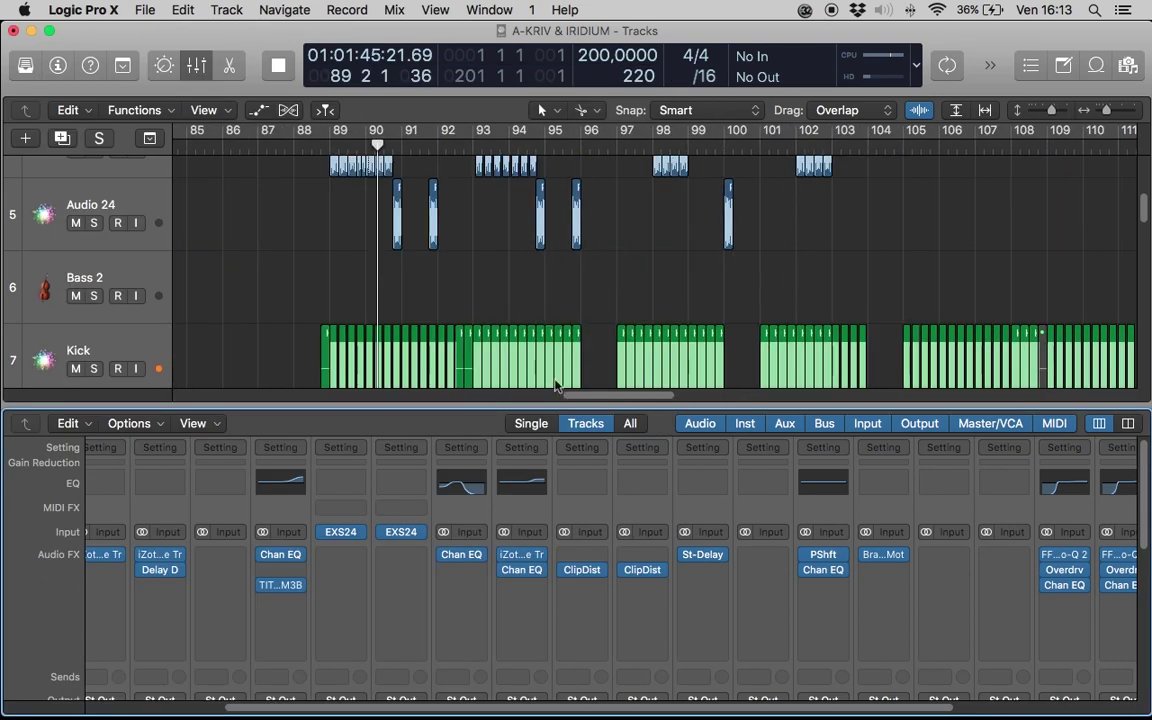
{"action": "key", "text": "x"}
{"action": "scroll", "coordinate": [557, 386], "scroll_direction": "up", "scroll_amount": 5}
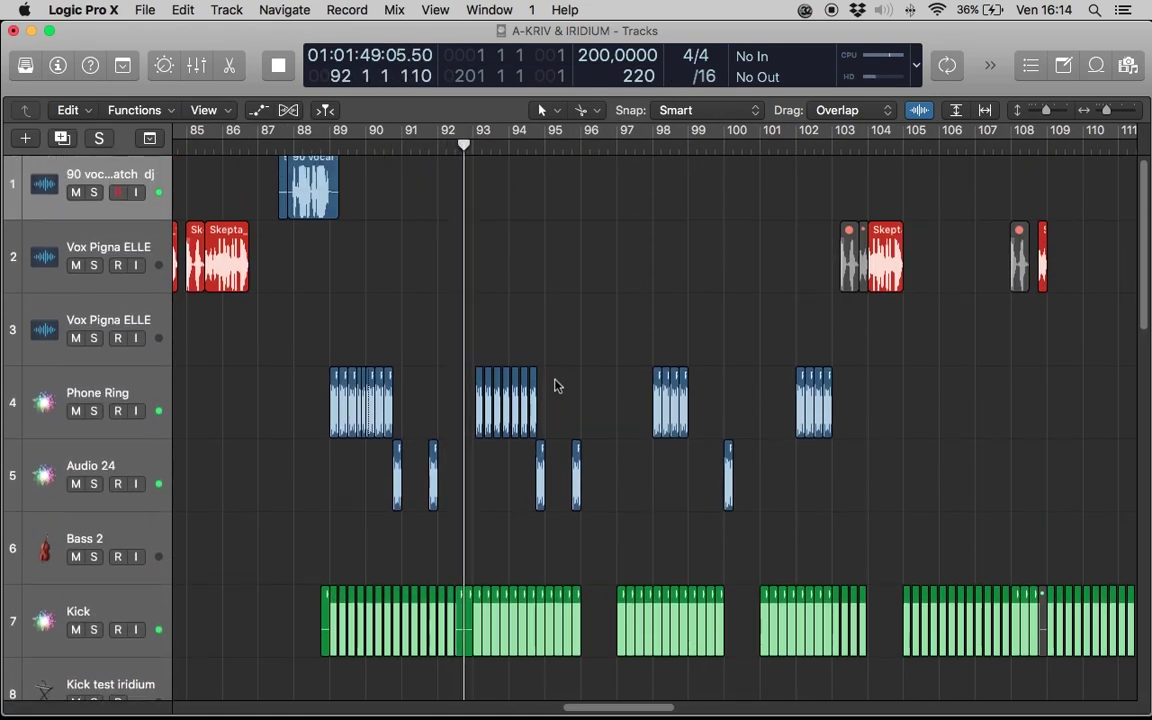
{"action": "scroll", "coordinate": [557, 386], "scroll_direction": "down", "scroll_amount": 3}
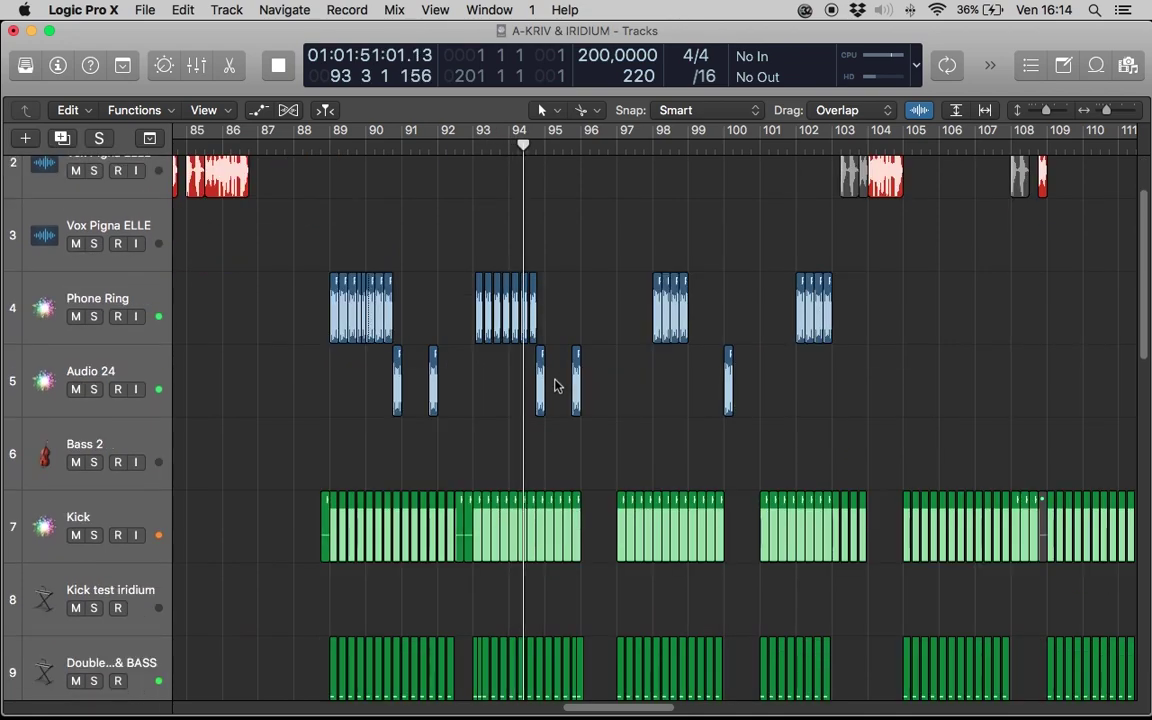
{"action": "scroll", "coordinate": [557, 386], "scroll_direction": "down", "scroll_amount": 15}
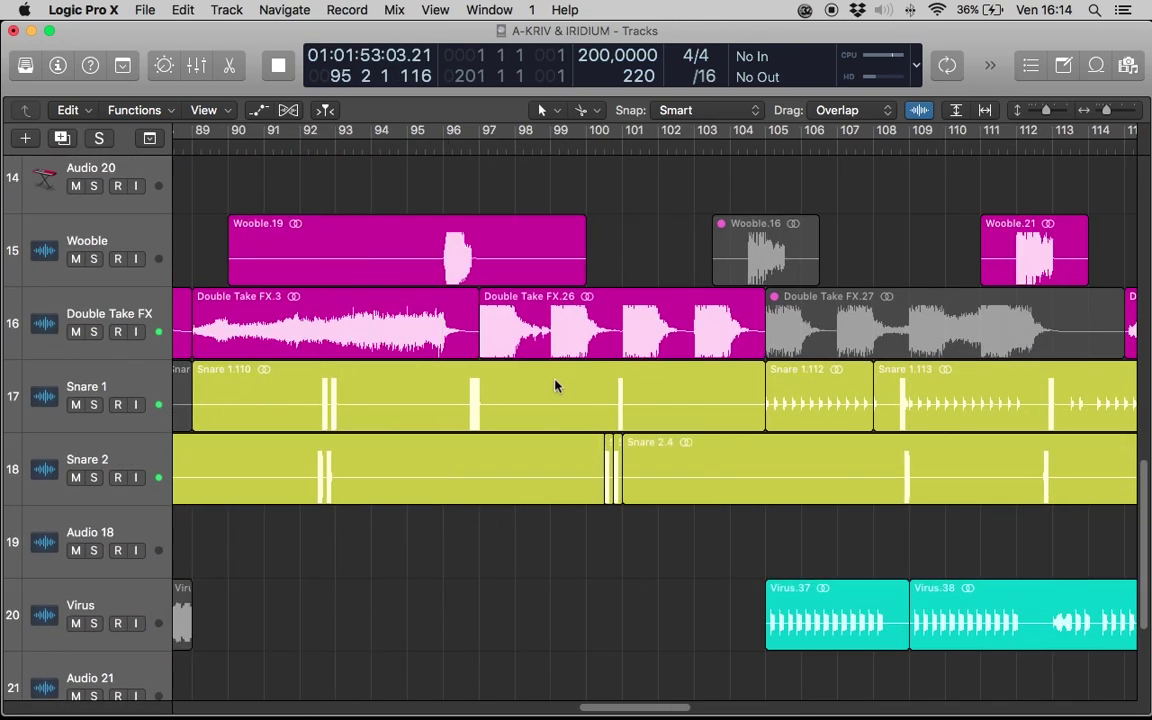
{"action": "scroll", "coordinate": [557, 386], "scroll_direction": "up", "scroll_amount": 7}
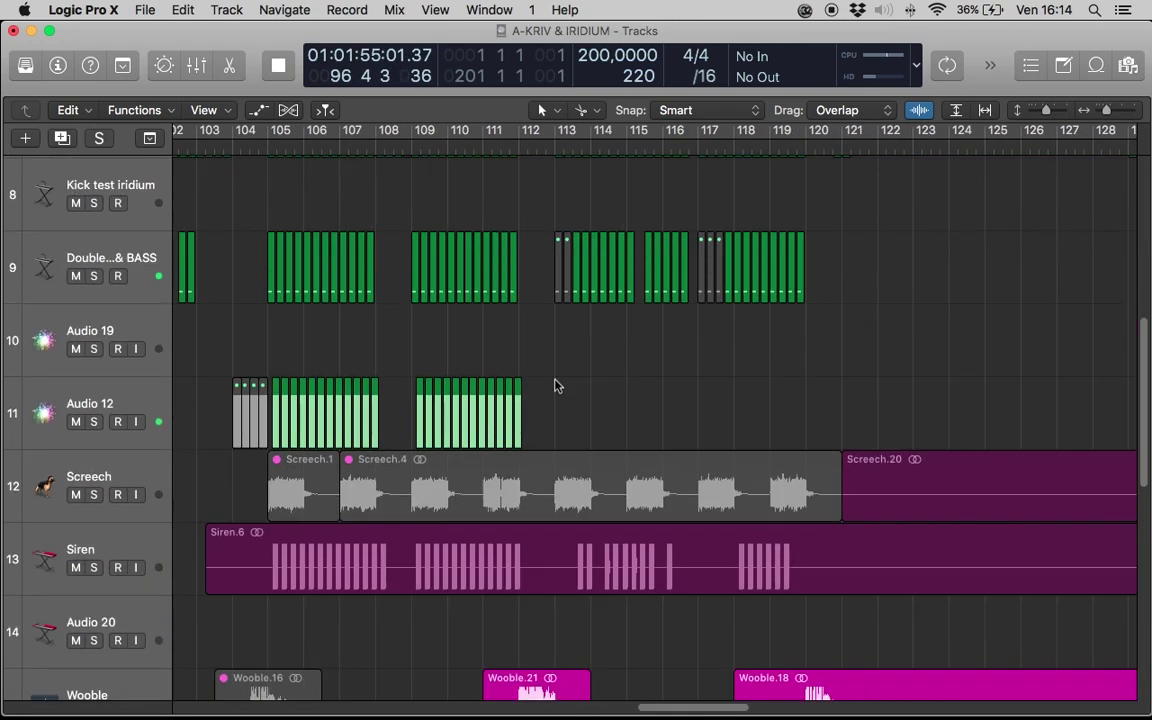
{"action": "scroll", "coordinate": [557, 386], "scroll_direction": "up", "scroll_amount": 4}
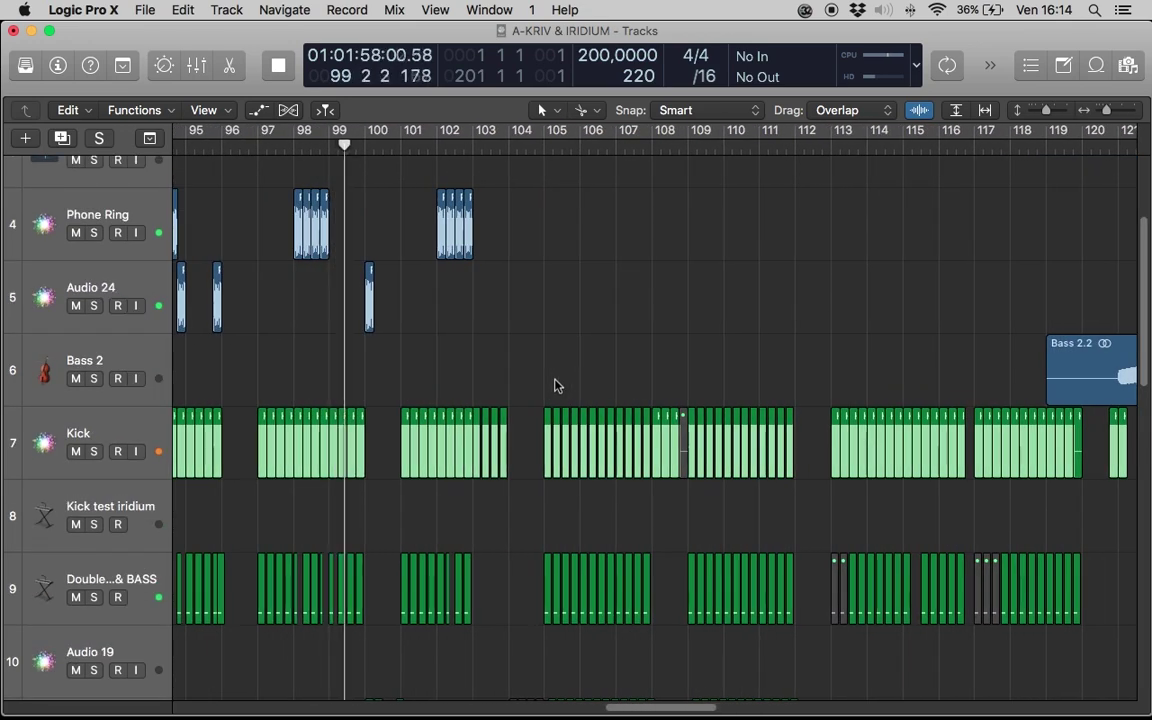
{"action": "scroll", "coordinate": [557, 386], "scroll_direction": "down", "scroll_amount": 2}
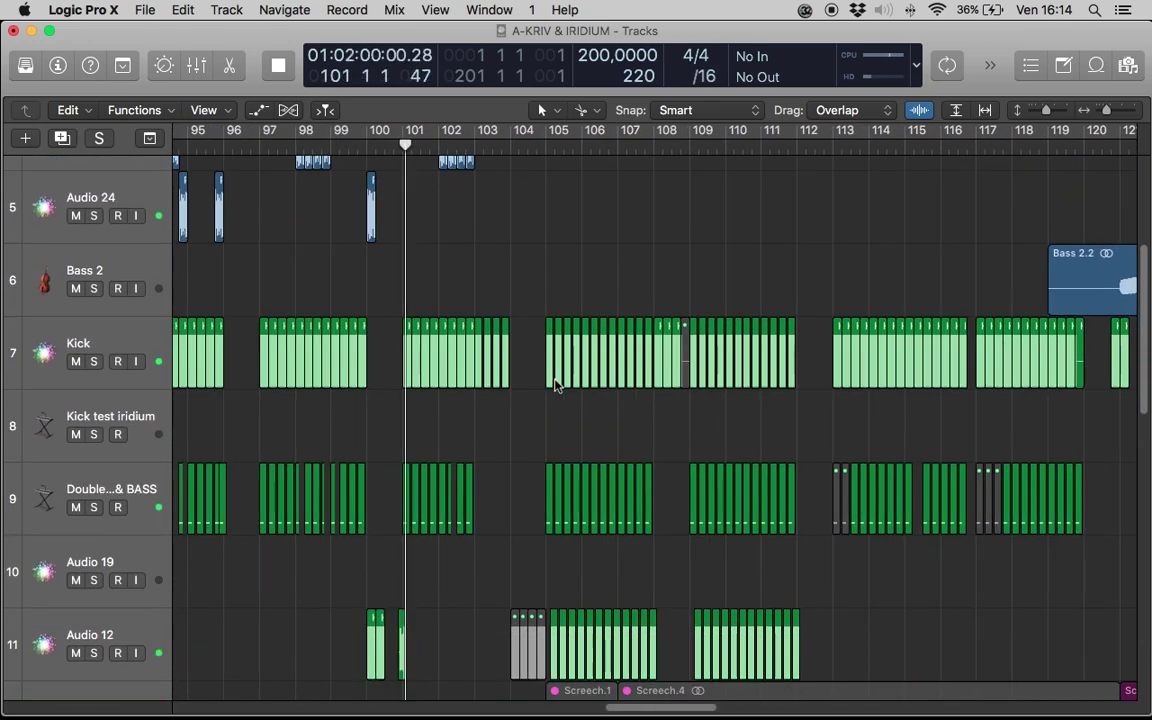
{"action": "scroll", "coordinate": [557, 386], "scroll_direction": "down", "scroll_amount": 10}
{"action": "scroll", "coordinate": [557, 386], "scroll_direction": "up", "scroll_amount": 5}
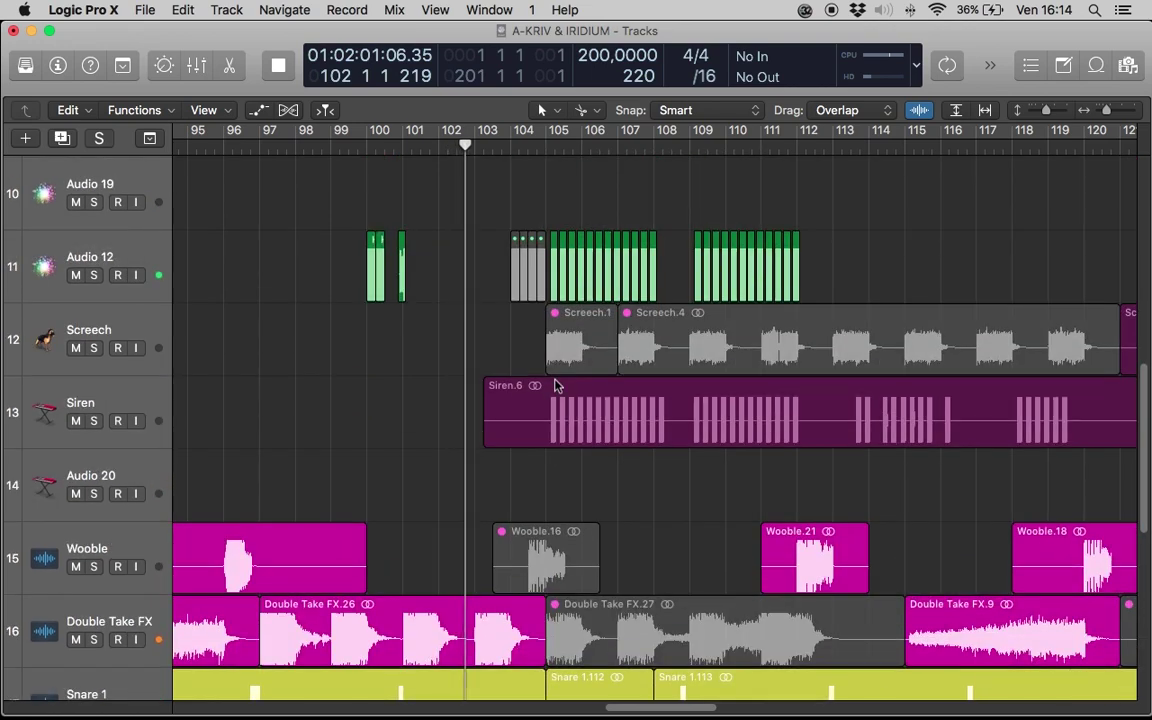
{"action": "scroll", "coordinate": [557, 386], "scroll_direction": "up", "scroll_amount": 2}
{"action": "scroll", "coordinate": [557, 386], "scroll_direction": "up", "scroll_amount": 15}
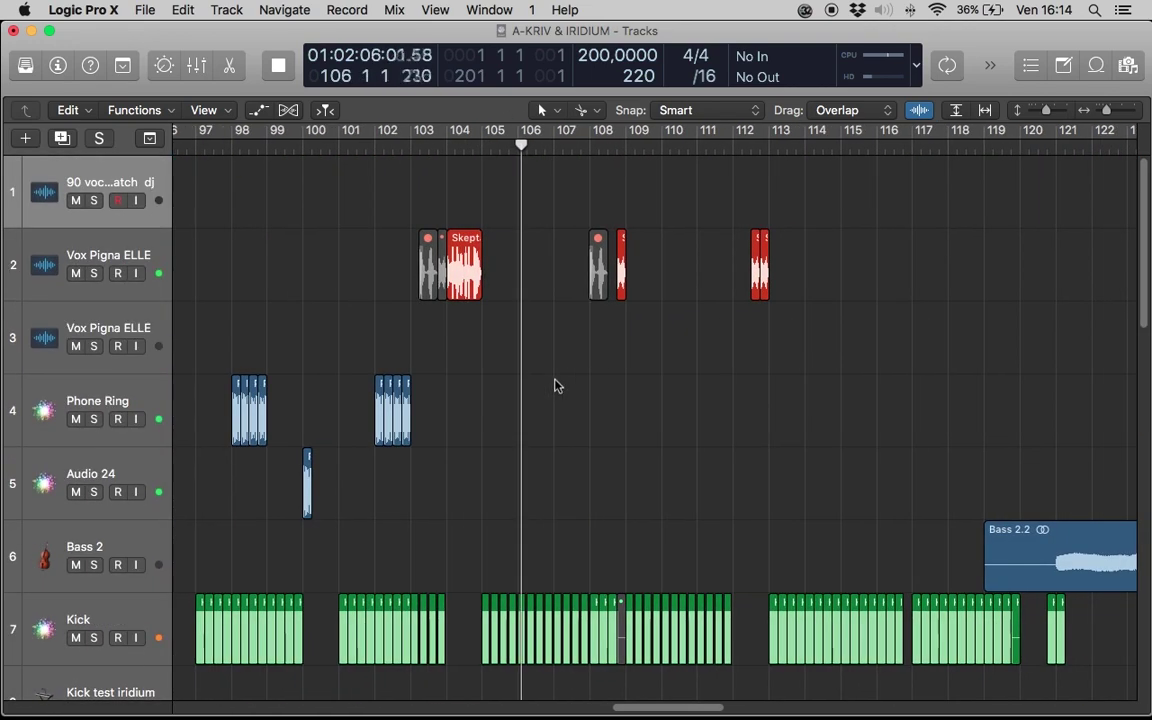
Step: Examine the screech, siren, FX, snare, Bass 2 and kick regions from about bar 105 to bar 147 during playback
{"action": "scroll", "coordinate": [557, 386], "scroll_direction": "down", "scroll_amount": 10}
{"action": "scroll", "coordinate": [557, 386], "scroll_direction": "down", "scroll_amount": 10}
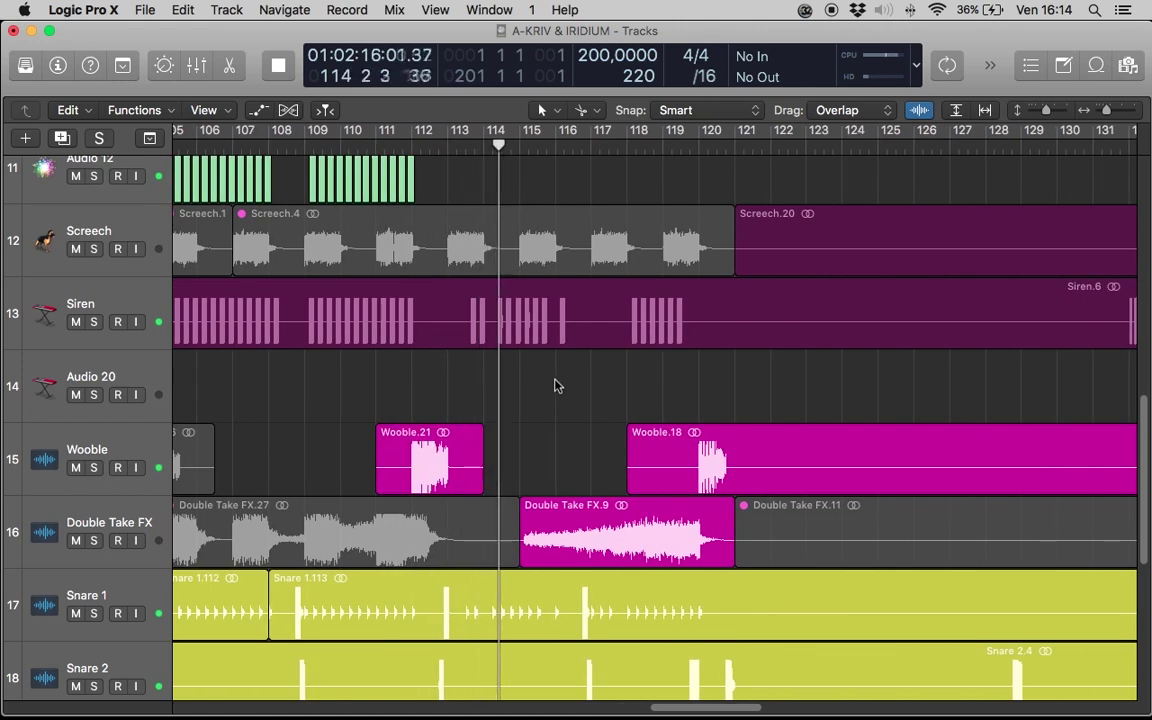
{"action": "scroll", "coordinate": [557, 386], "scroll_direction": "down", "scroll_amount": 6}
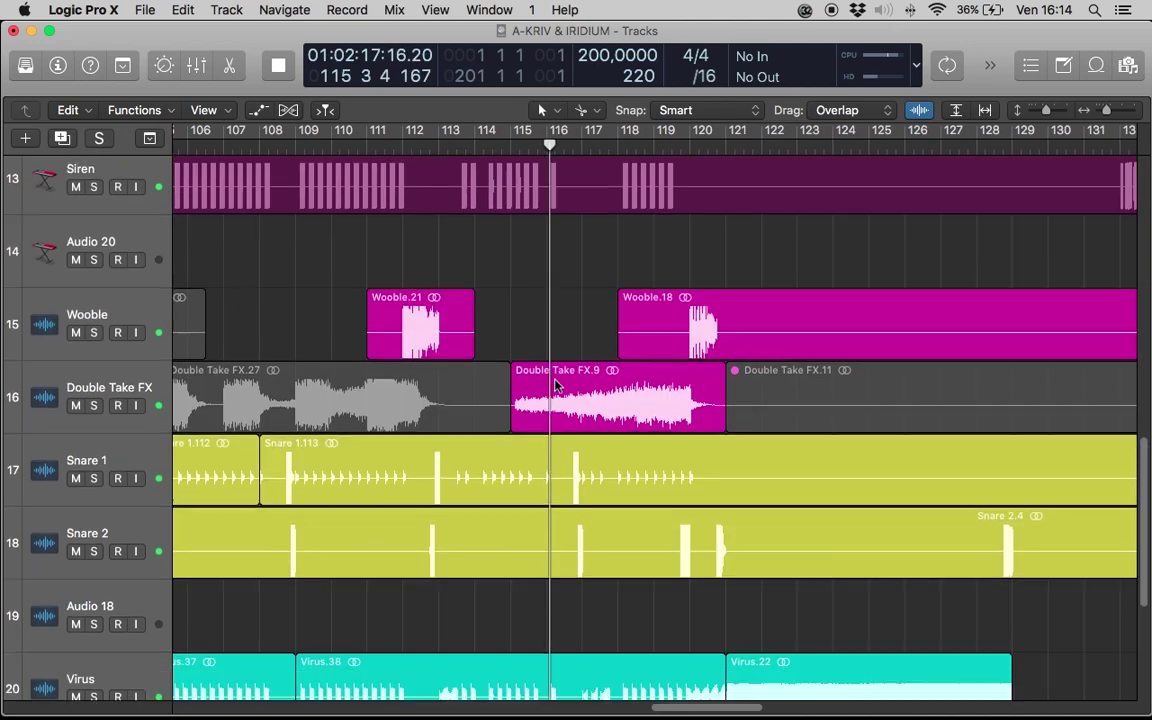
{"action": "scroll", "coordinate": [557, 386], "scroll_direction": "up", "scroll_amount": 15}
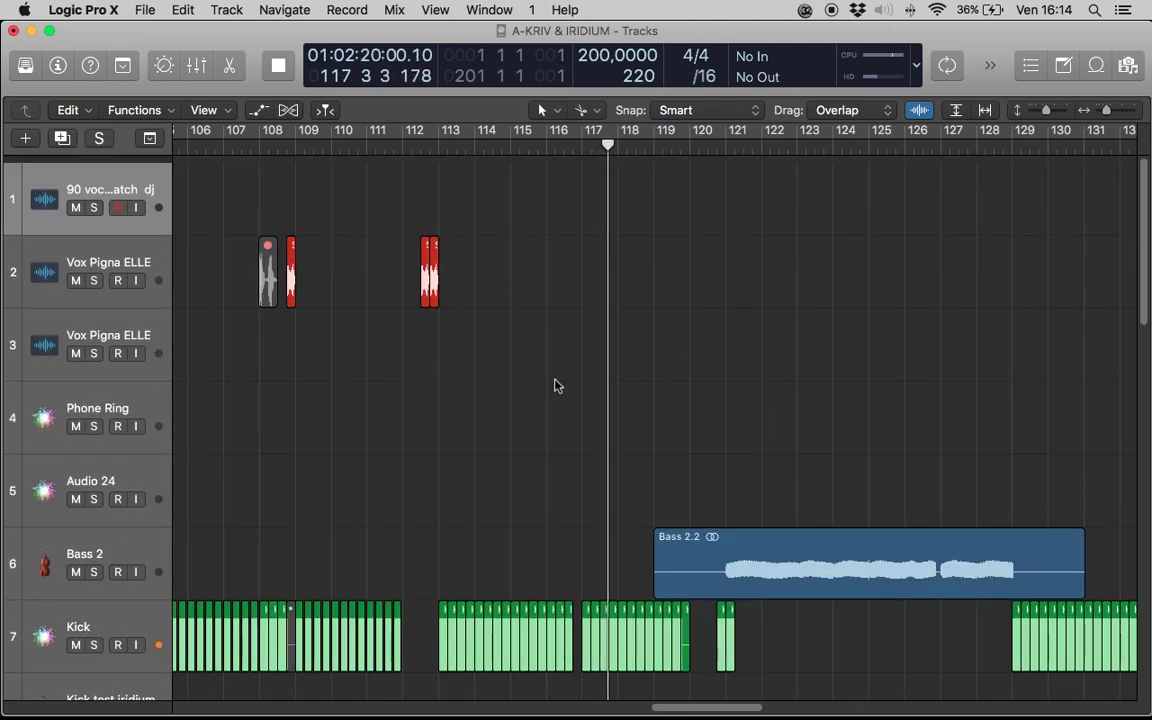
{"action": "scroll", "coordinate": [557, 386], "scroll_direction": "down", "scroll_amount": 1}
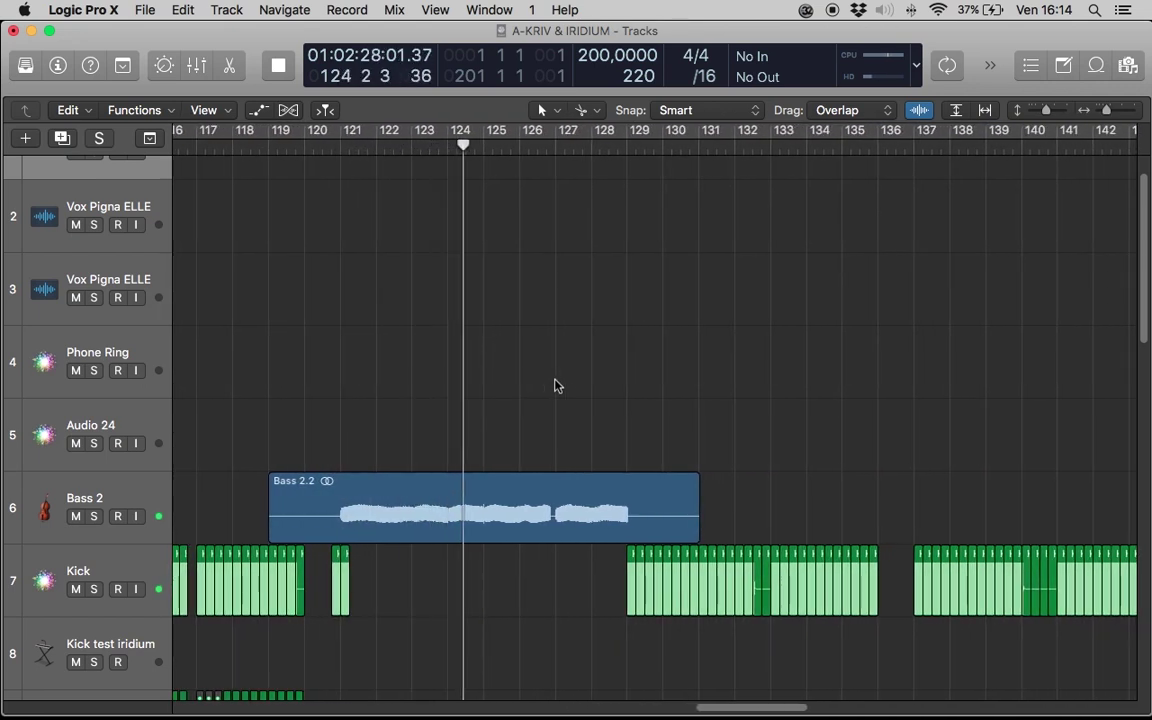
{"action": "scroll", "coordinate": [557, 386], "scroll_direction": "down", "scroll_amount": 2}
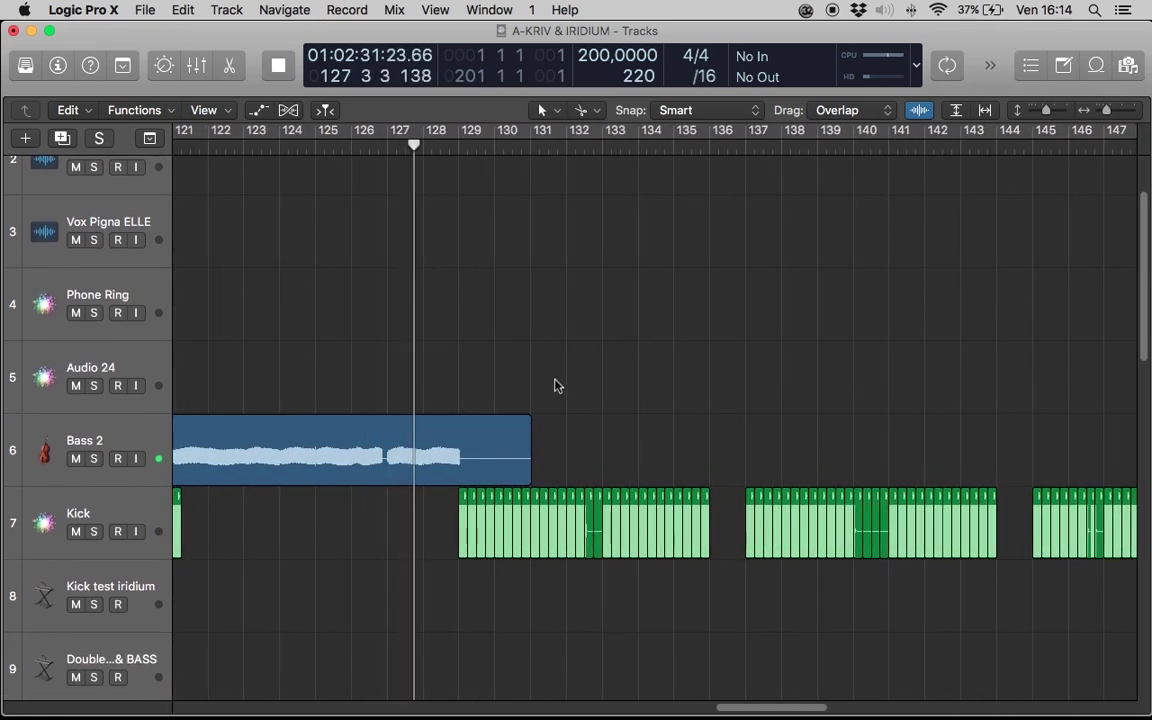
Step: Examine the kick, screech and siren regions from about bar 133 to bar 158 during playback
{"action": "scroll", "coordinate": [557, 386], "scroll_direction": "down", "scroll_amount": 4}
{"action": "scroll", "coordinate": [557, 386], "scroll_direction": "down", "scroll_amount": 3}
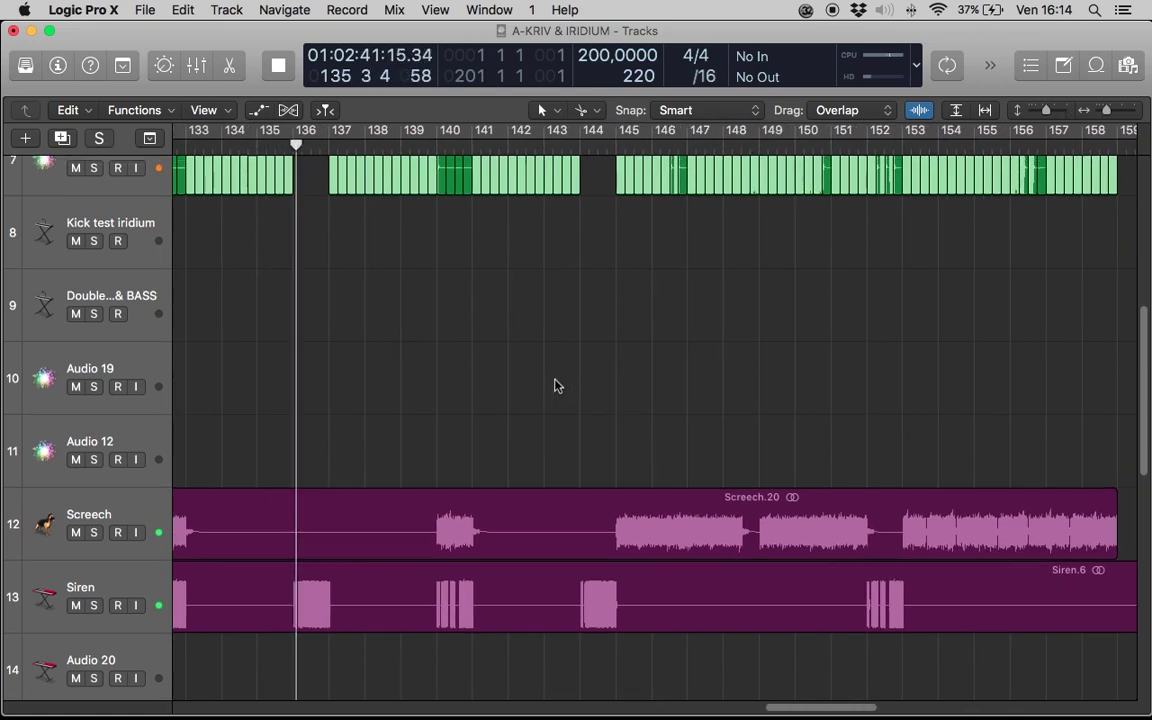
{"action": "scroll", "coordinate": [555, 386], "scroll_direction": "up", "scroll_amount": 4}
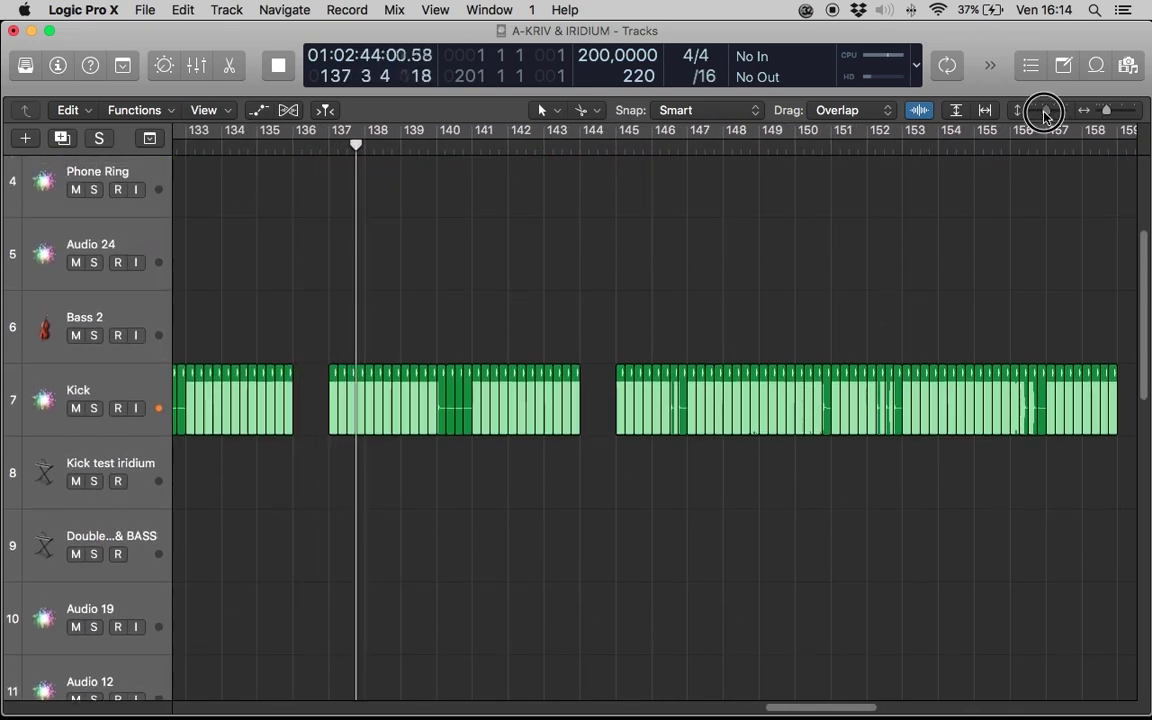
Step: Zoom the arrangement out in both directions and review the regions of all tracks from about bar 121 to the song's end
{"action": "left_click_drag", "start_coordinate": [1046, 112], "coordinate": [1033, 117]}
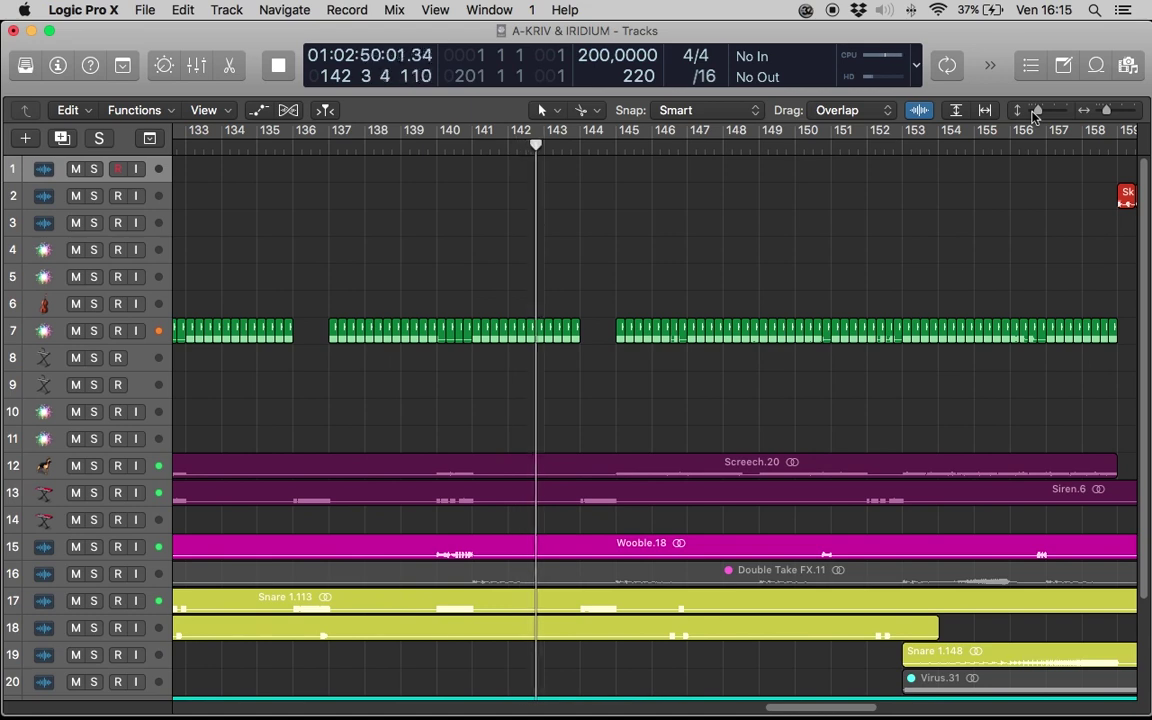
{"action": "left_click_drag", "start_coordinate": [1106, 110], "coordinate": [1098, 112]}
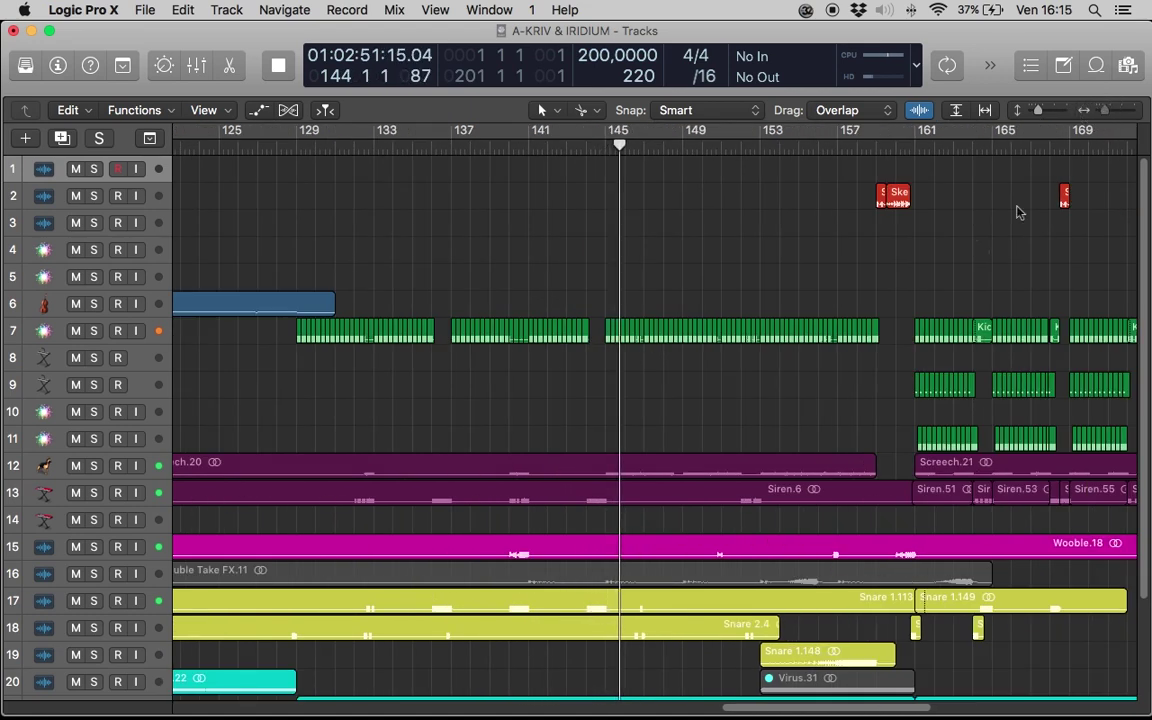
{"action": "scroll", "coordinate": [913, 287], "scroll_direction": "left", "scroll_amount": 2}
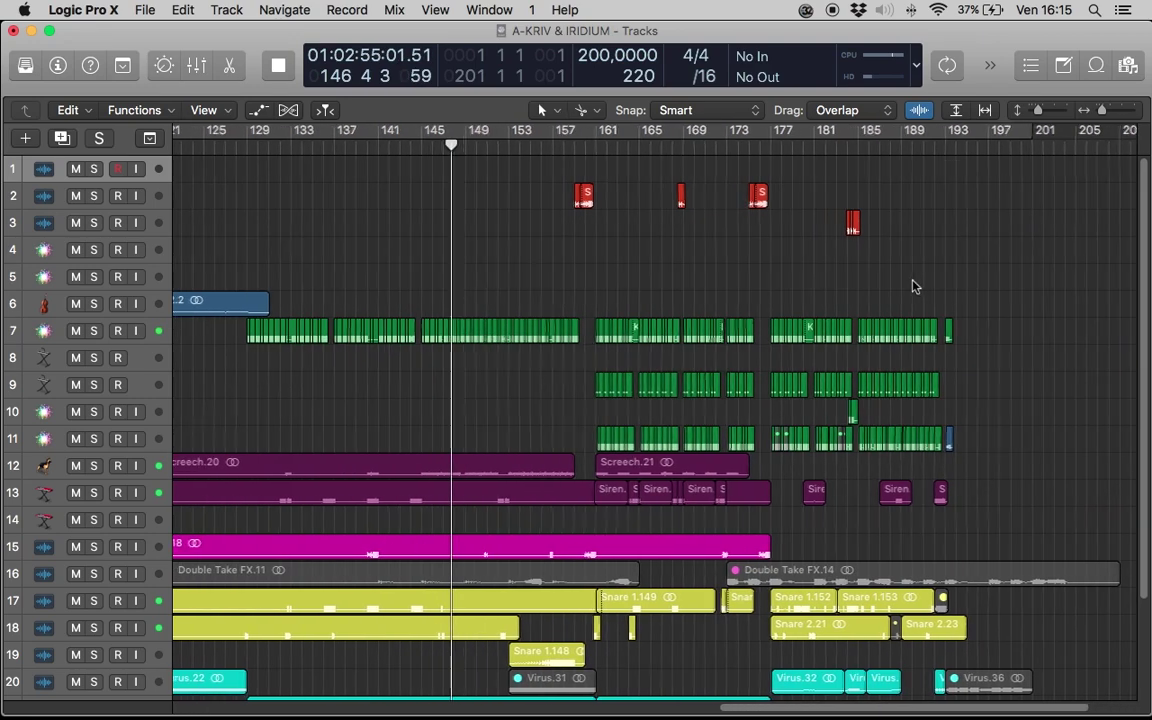
{"action": "scroll", "coordinate": [913, 287], "scroll_direction": "down", "scroll_amount": 2}
{"action": "scroll", "coordinate": [913, 287], "scroll_direction": "down", "scroll_amount": 2}
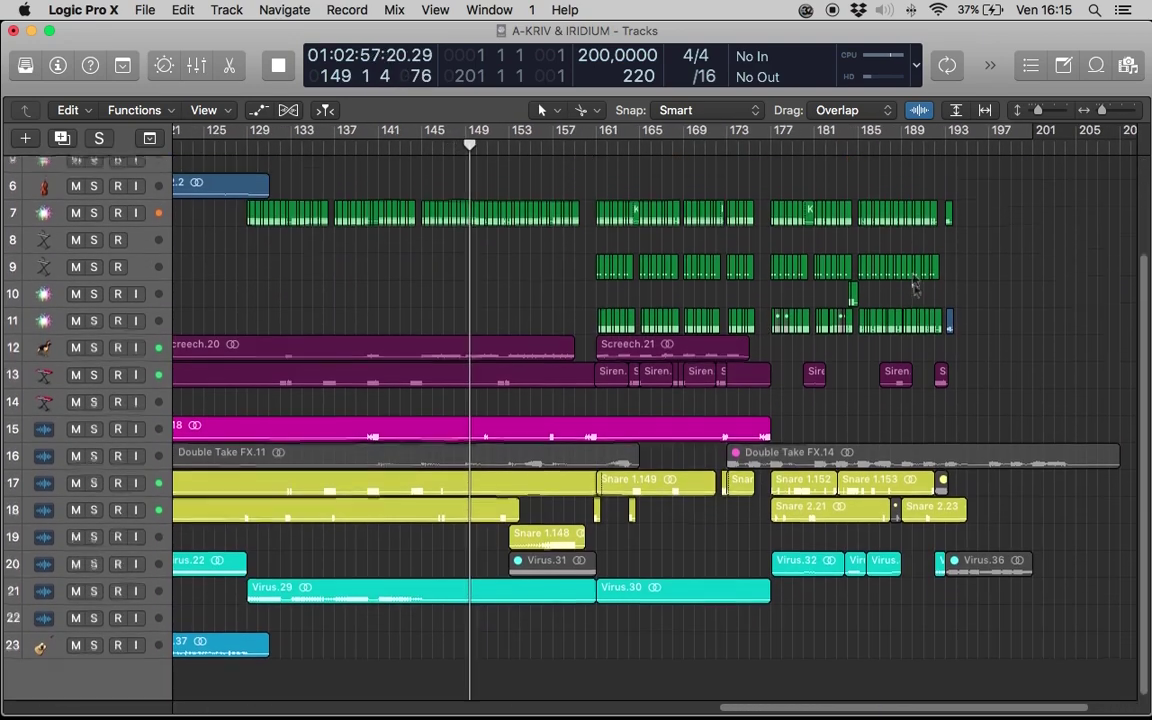
{"action": "scroll", "coordinate": [913, 287], "scroll_direction": "up", "scroll_amount": 4}
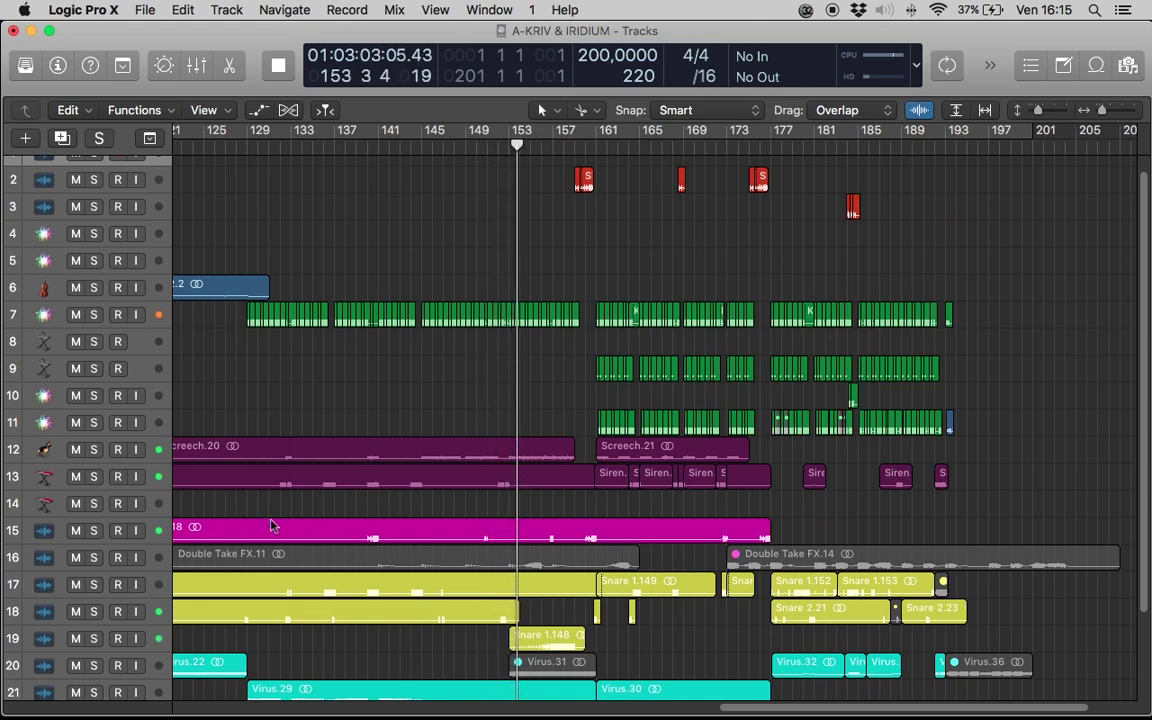
Step: Show the mixer and inspect the CLA-76 compressor and Stereo Delay on the vocal channels, closing each plug-in window
{"action": "key", "text": "x"}
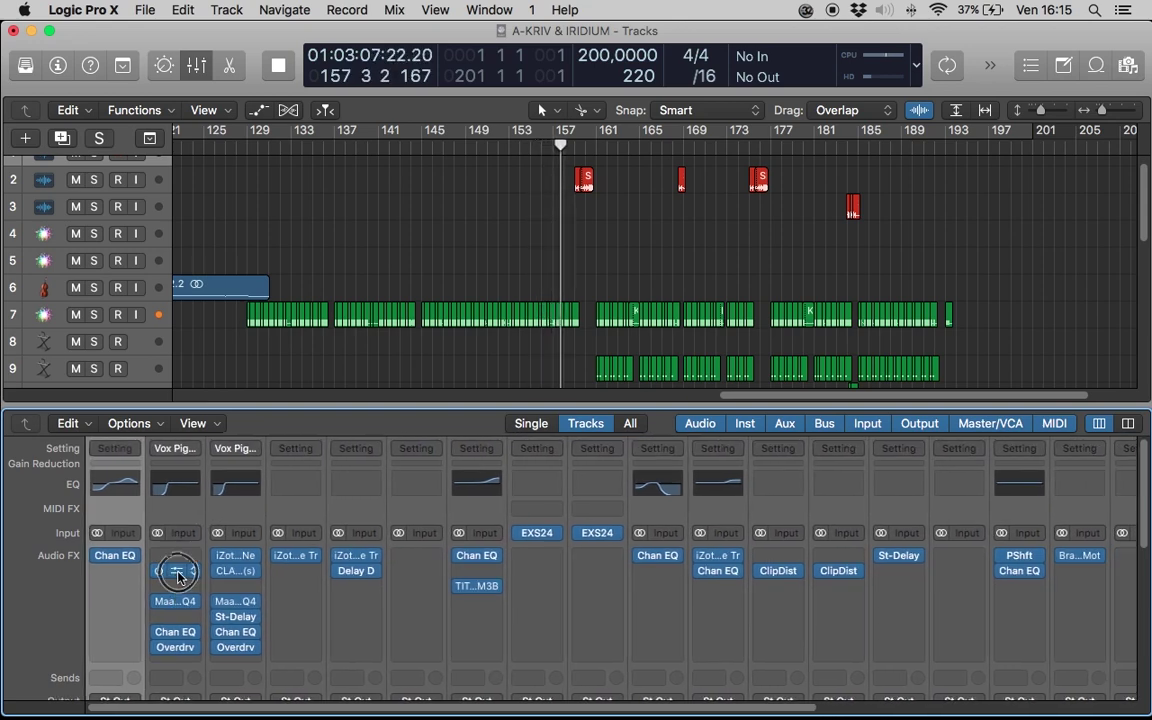
{"action": "left_click", "coordinate": [178, 577]}
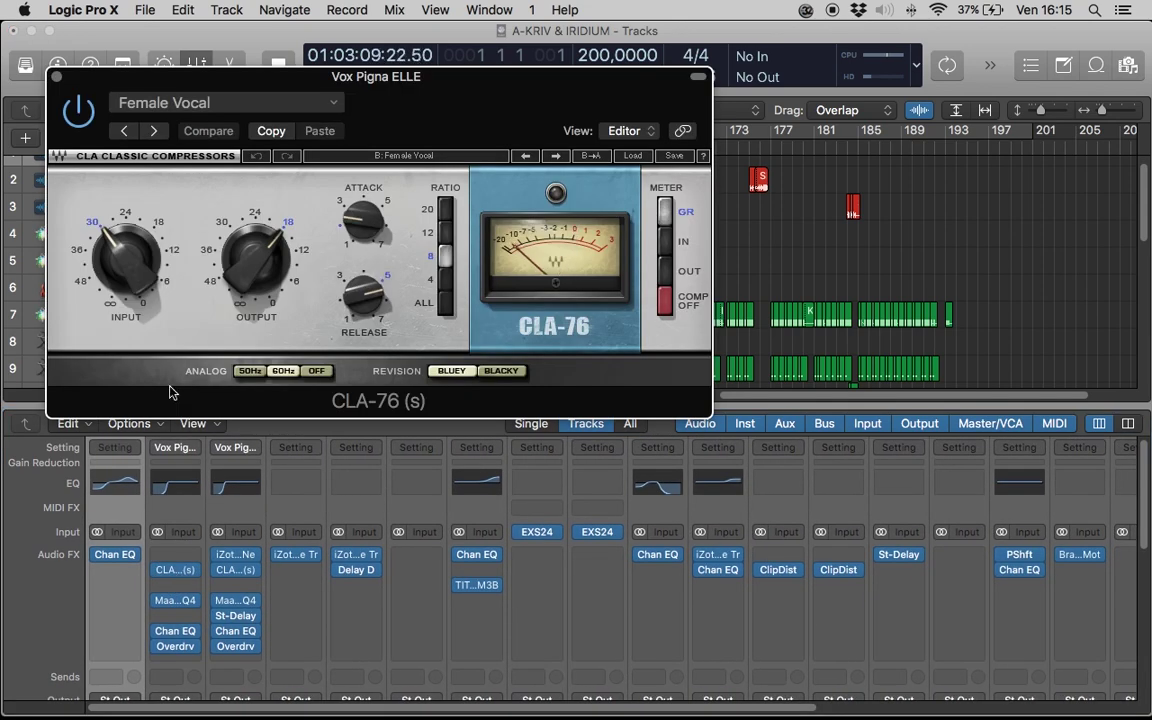
{"action": "left_click_drag", "start_coordinate": [59, 82], "coordinate": [246, 207]}
{"action": "key", "text": "super+w"}
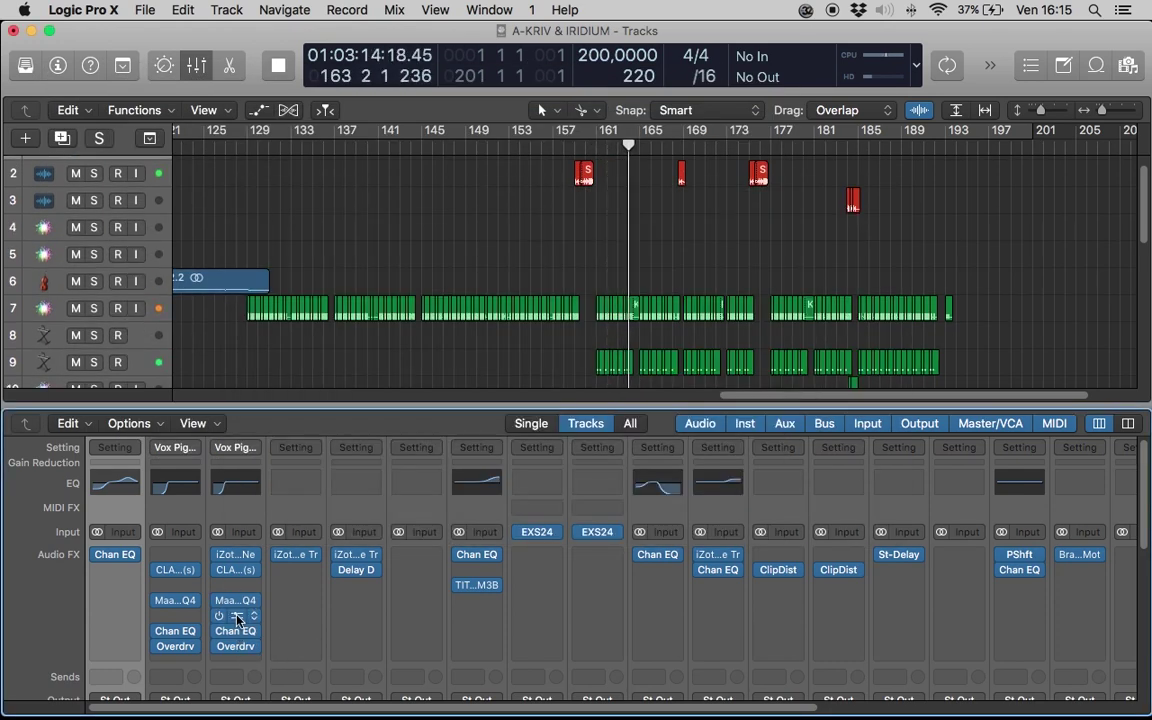
{"action": "left_click", "coordinate": [237, 619]}
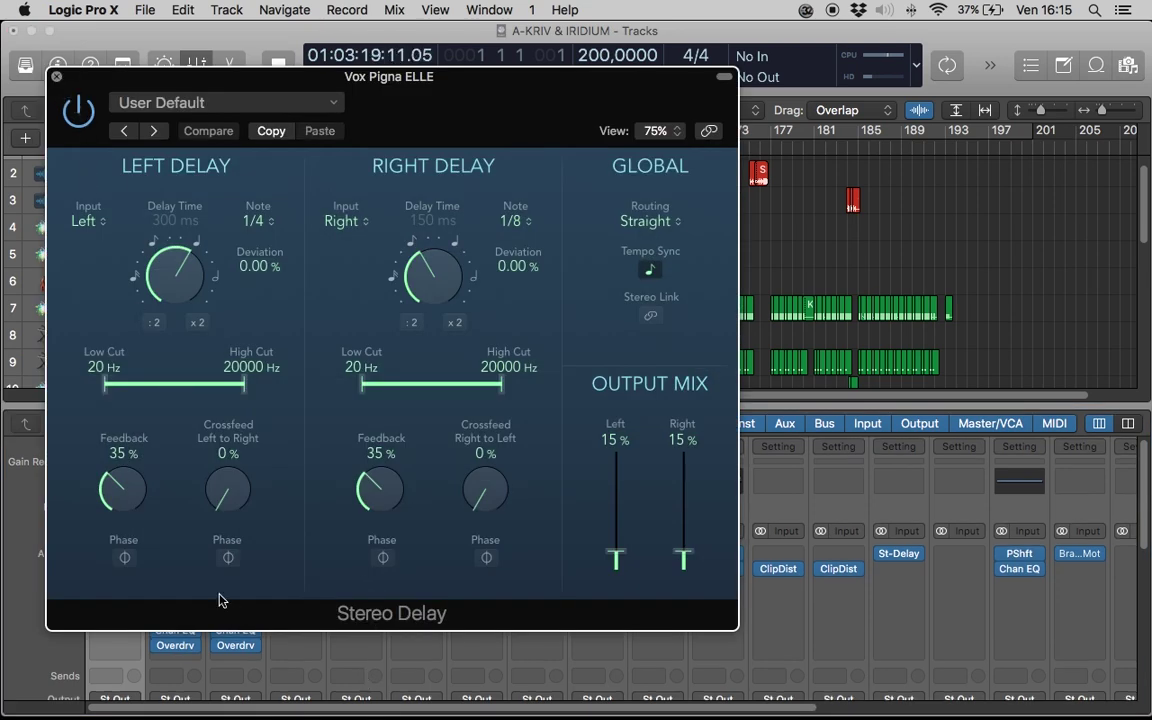
{"action": "key", "text": "super+w"}
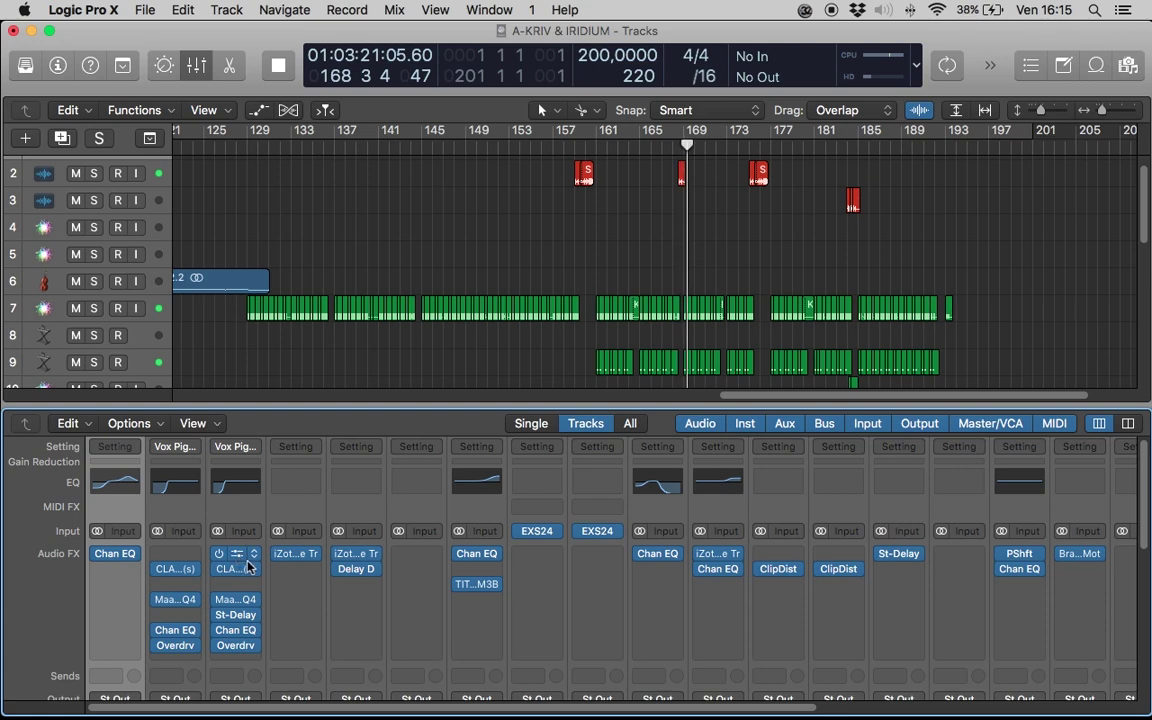
Step: Inspect iZotope Nectar 2 on the vocal channel, dismissing its preset manager, and the plug-in below Channel EQ on Kick, closing both windows
{"action": "left_click", "coordinate": [249, 567]}
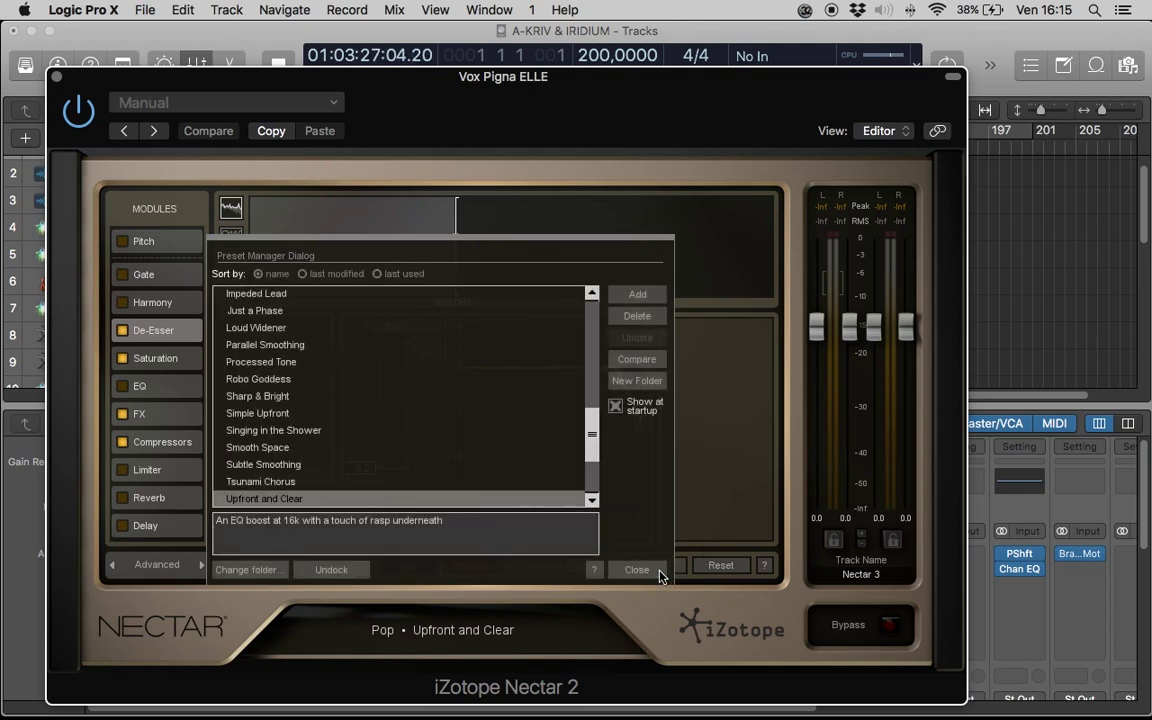
{"action": "left_click", "coordinate": [660, 572]}
{"action": "key", "text": "space"}
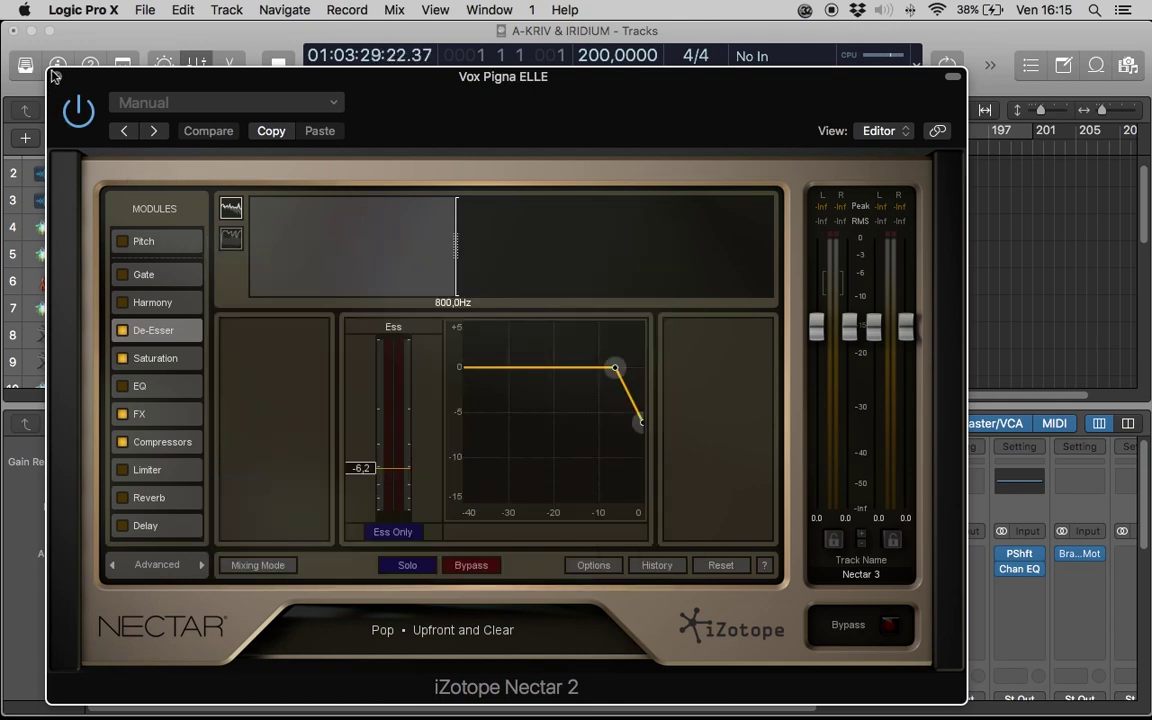
{"action": "key", "text": "super+w"}
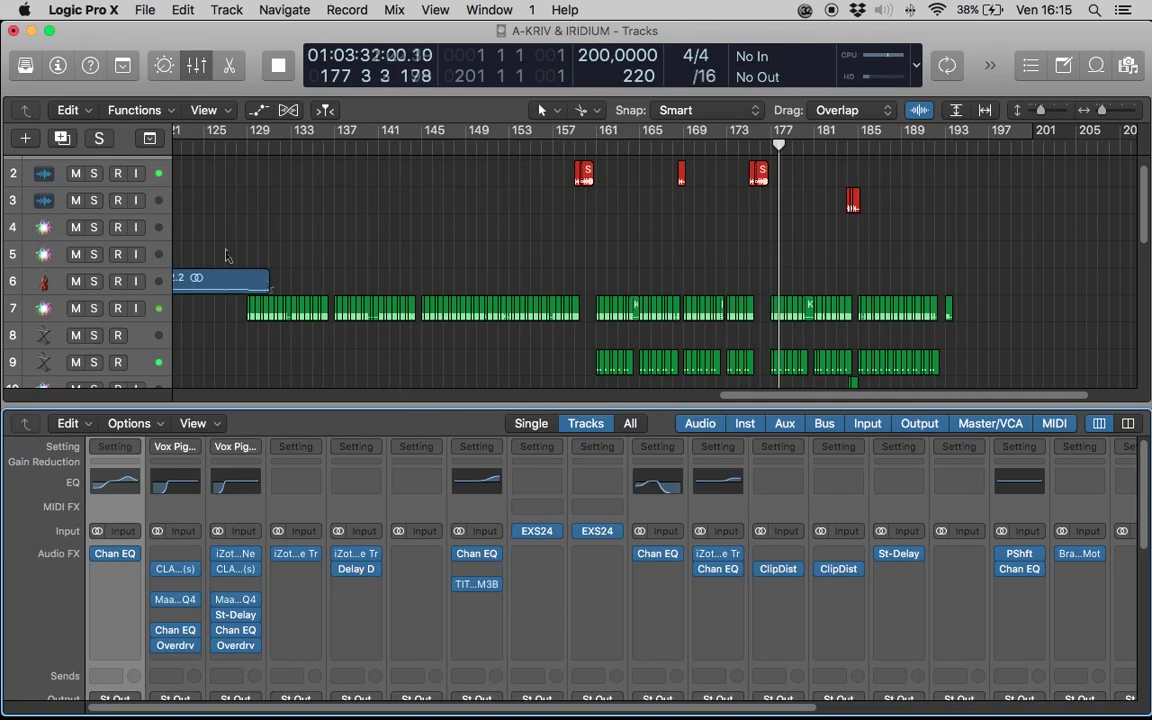
{"action": "left_click", "coordinate": [476, 586]}
{"action": "left_click", "coordinate": [57, 77]}
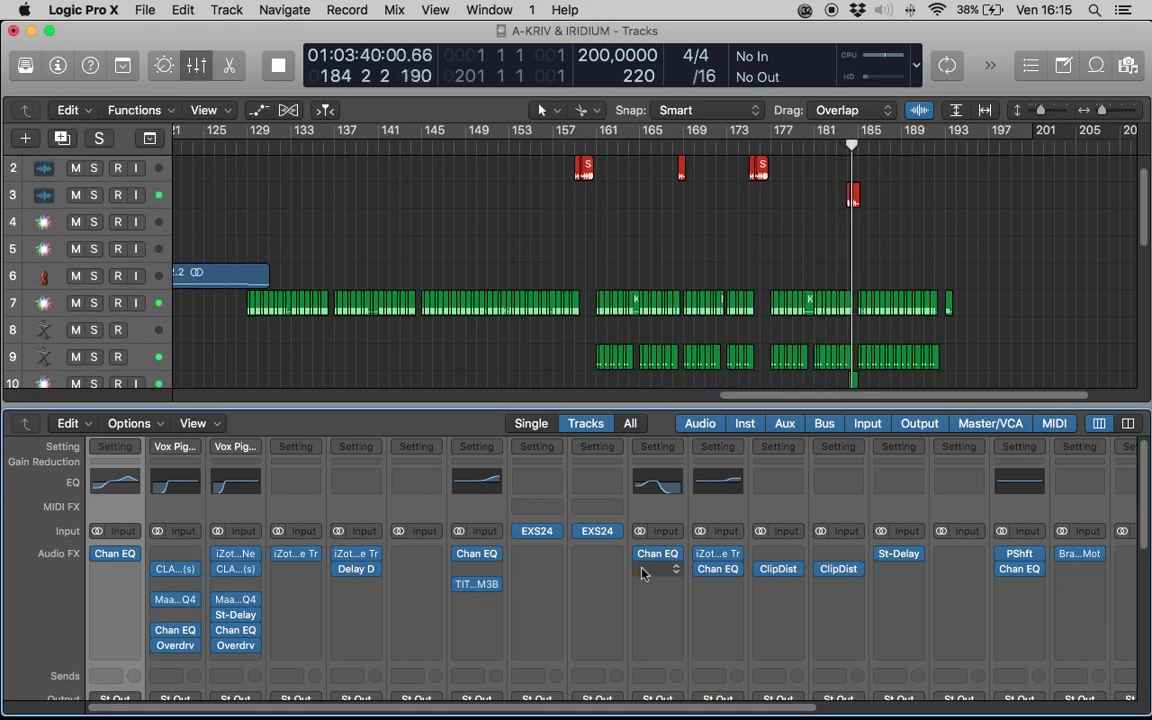
Step: Look through the remaining mixer channels' effects and open iZotope Trash 2 on the Arp channel
{"action": "scroll", "coordinate": [650, 573], "scroll_direction": "right", "scroll_amount": 2}
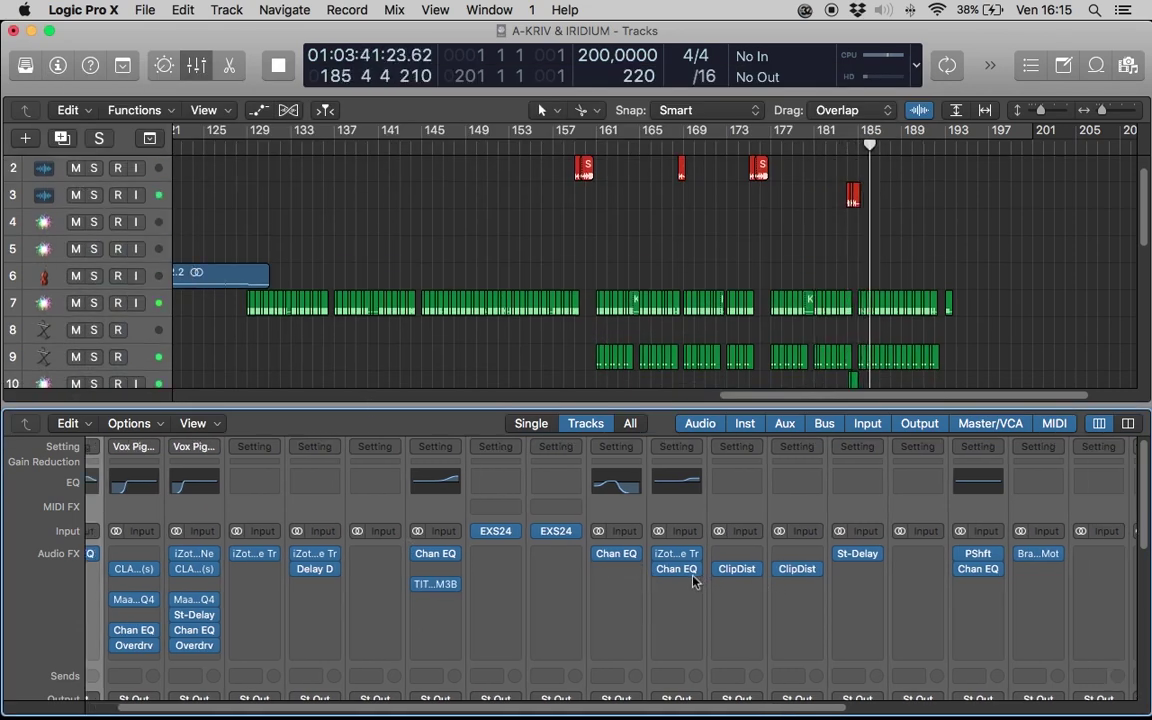
{"action": "scroll", "coordinate": [690, 578], "scroll_direction": "right", "scroll_amount": 2}
{"action": "scroll", "coordinate": [862, 578], "scroll_direction": "right", "scroll_amount": 6}
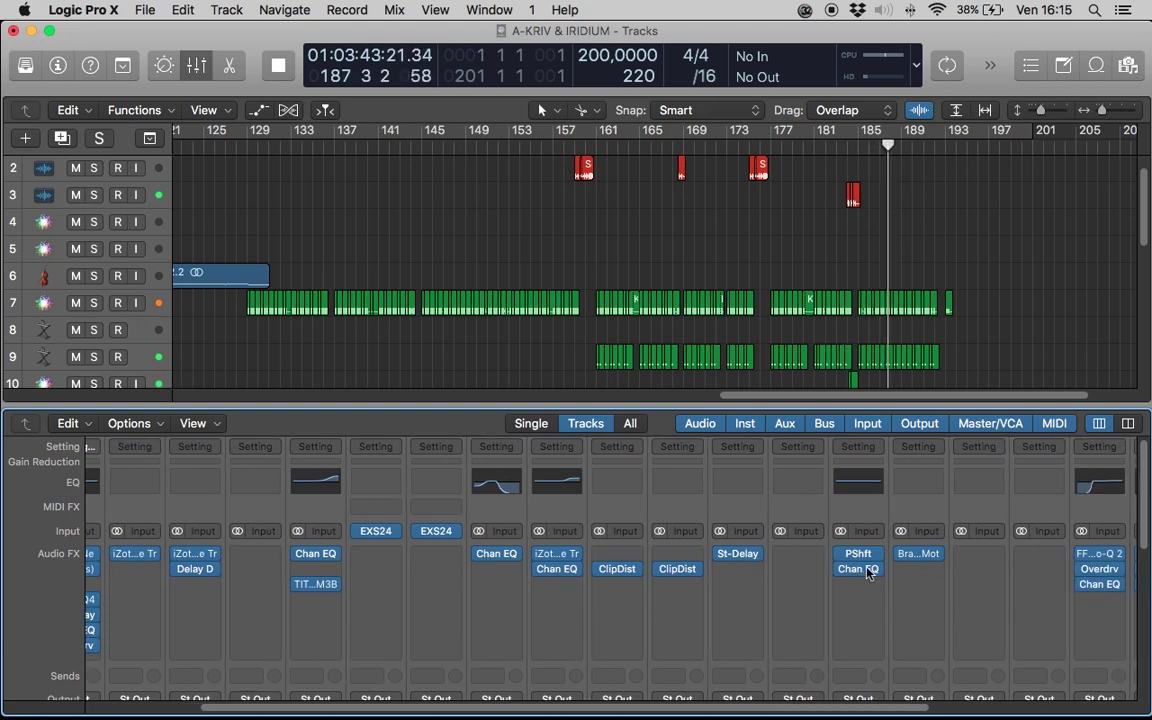
{"action": "scroll", "coordinate": [864, 570], "scroll_direction": "right", "scroll_amount": 3}
{"action": "scroll", "coordinate": [864, 570], "scroll_direction": "right", "scroll_amount": 4}
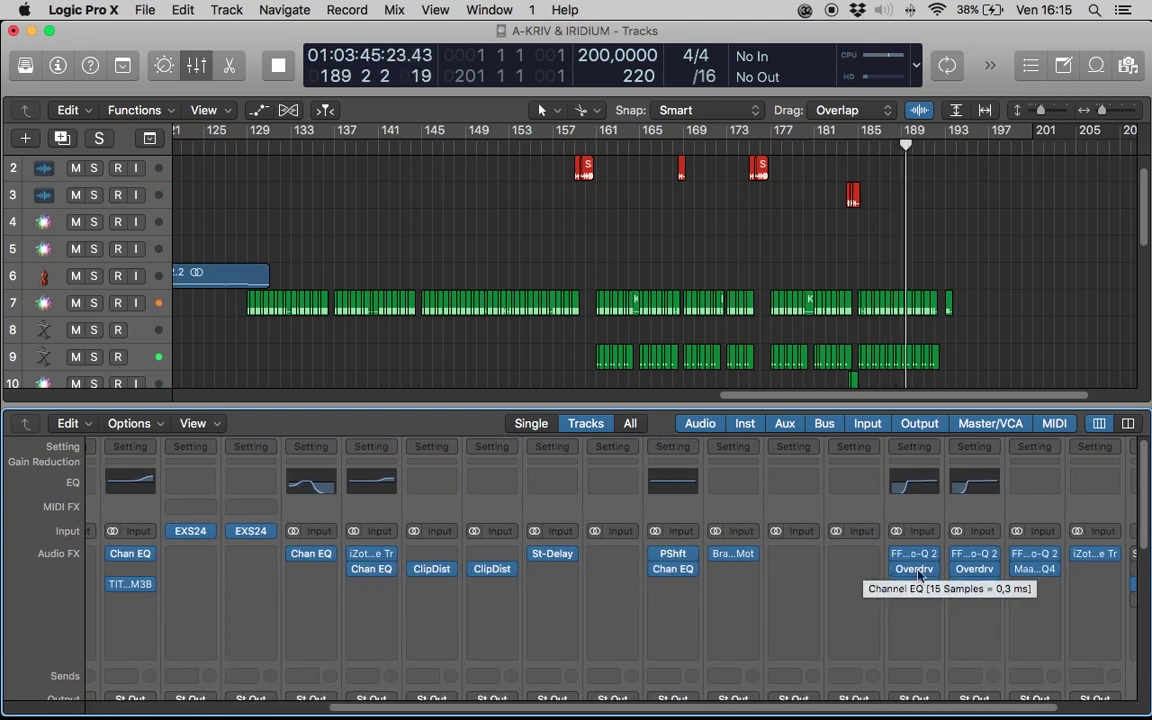
{"action": "scroll", "coordinate": [1106, 614], "scroll_direction": "right", "scroll_amount": 6}
{"action": "scroll", "coordinate": [987, 561], "scroll_direction": "left", "scroll_amount": 1}
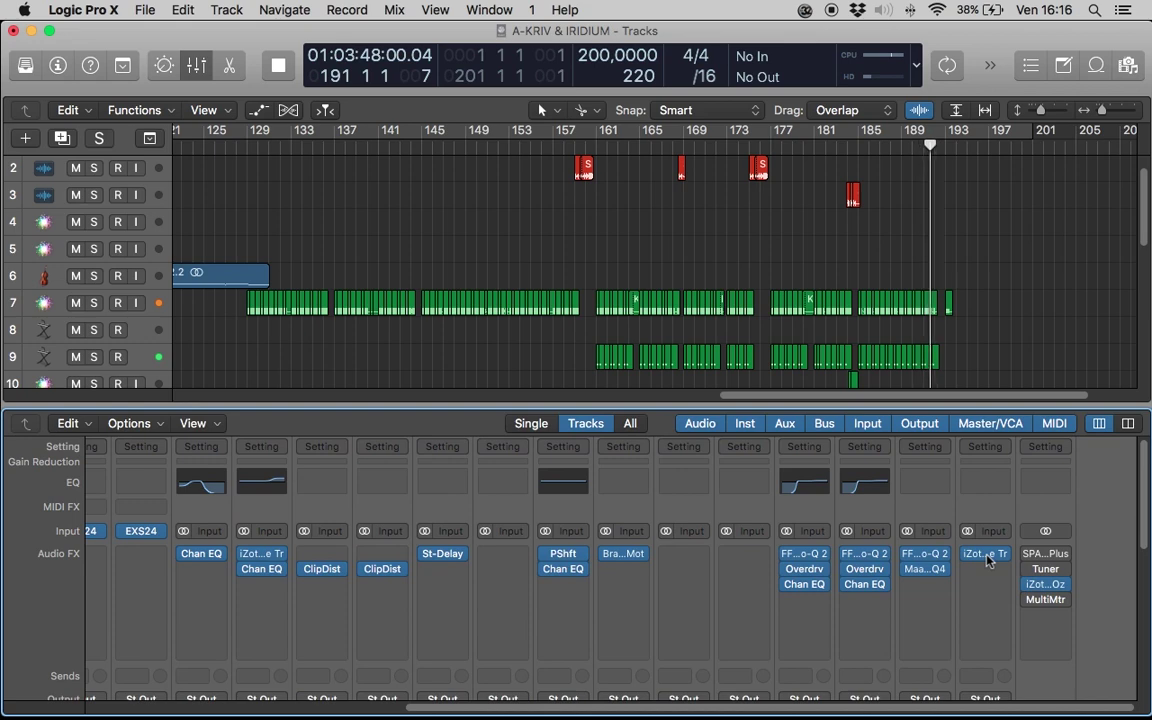
{"action": "left_click", "coordinate": [987, 561]}
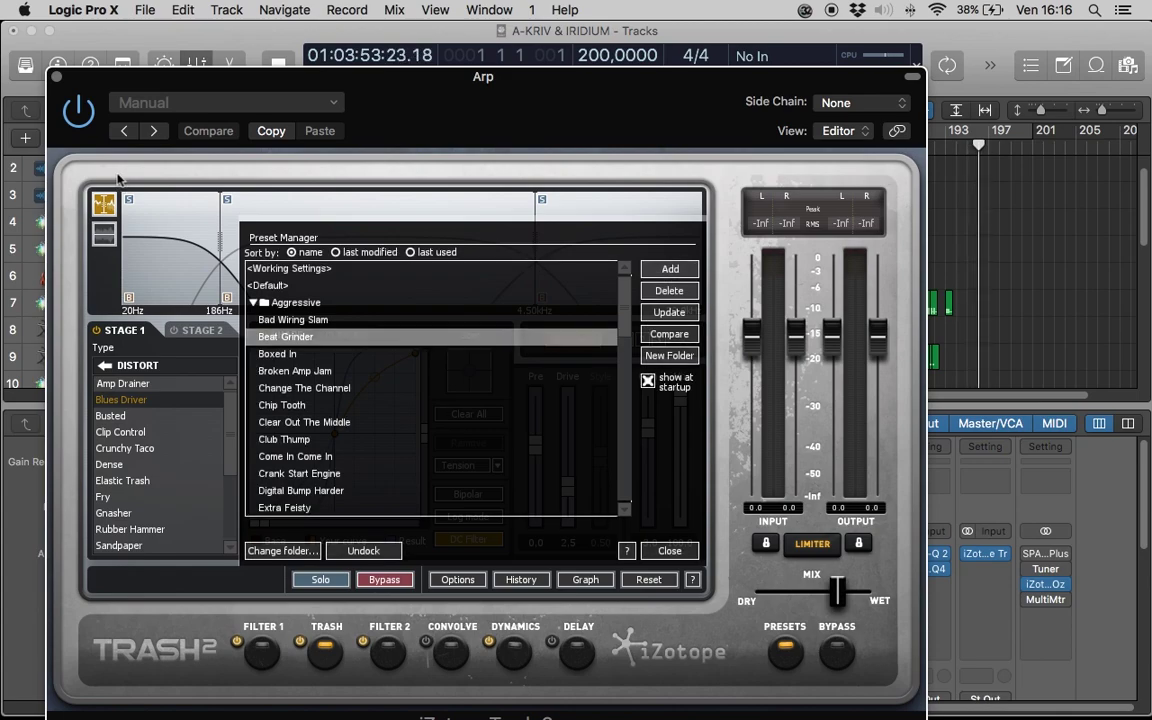